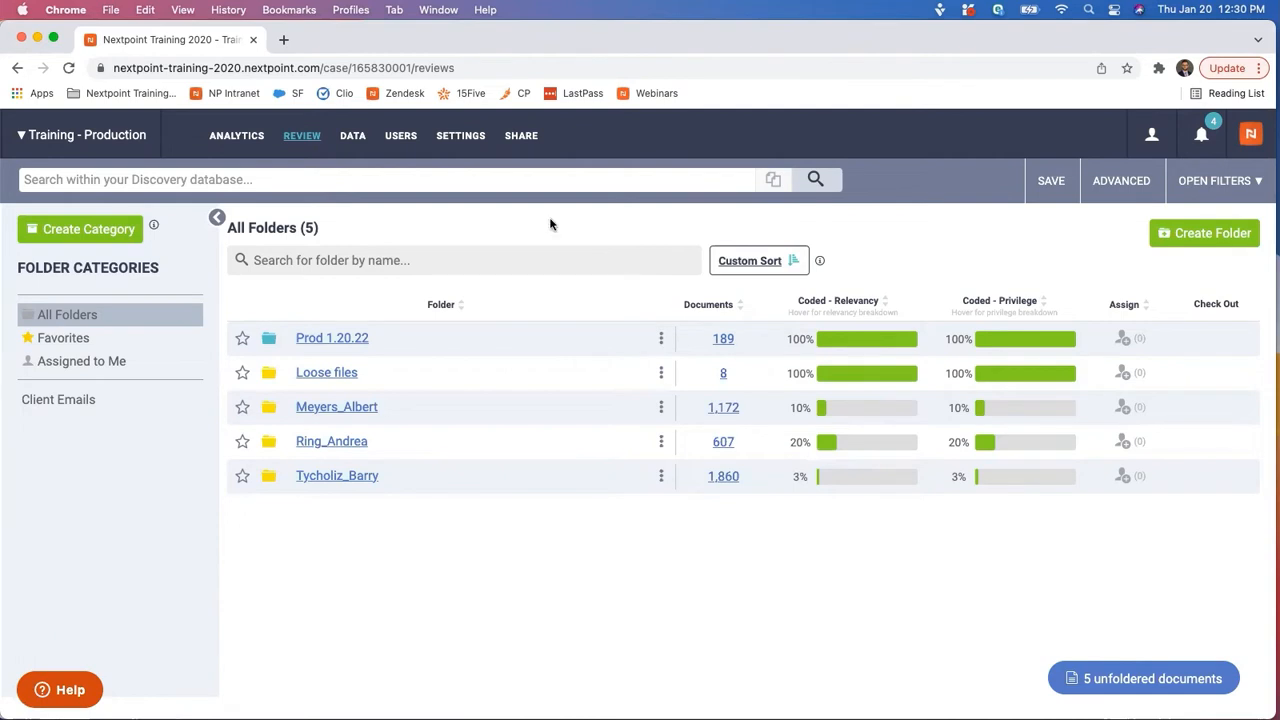
Step: Open the Production Template from the export templates in the Export/Exchange settings for editing
click(474, 145)
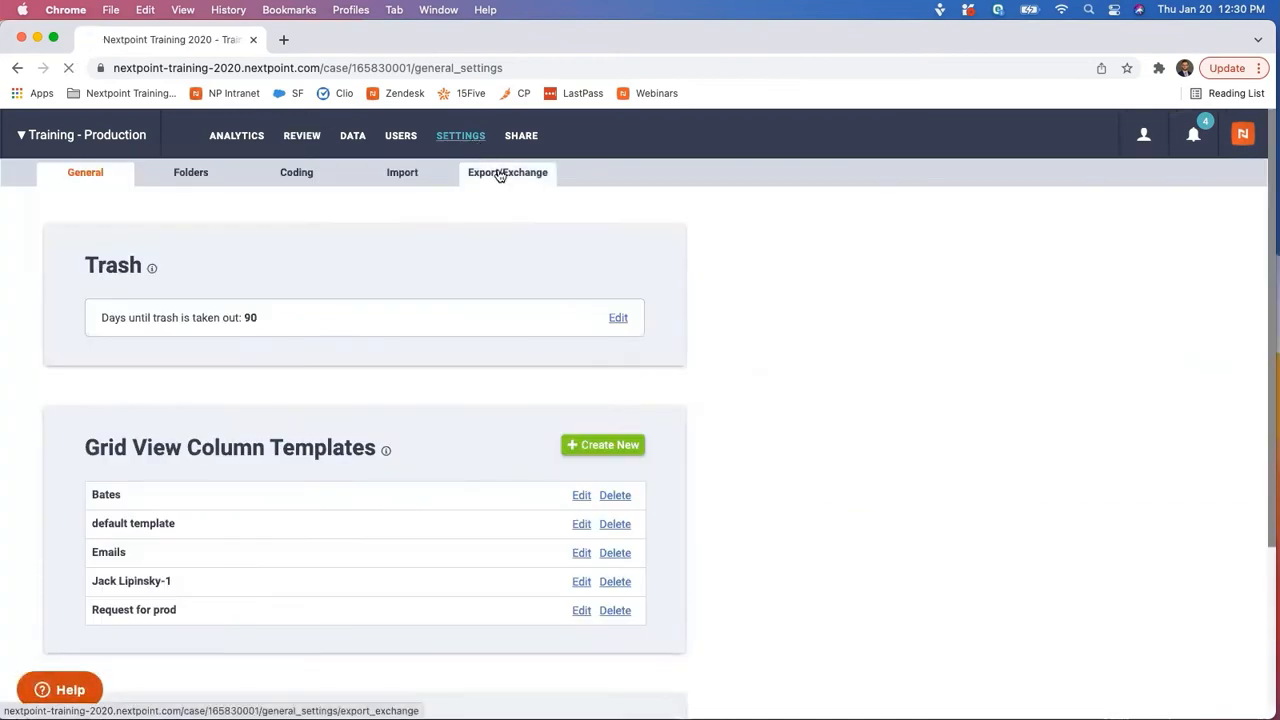
click(500, 175)
scroll(646, 349, down, 5)
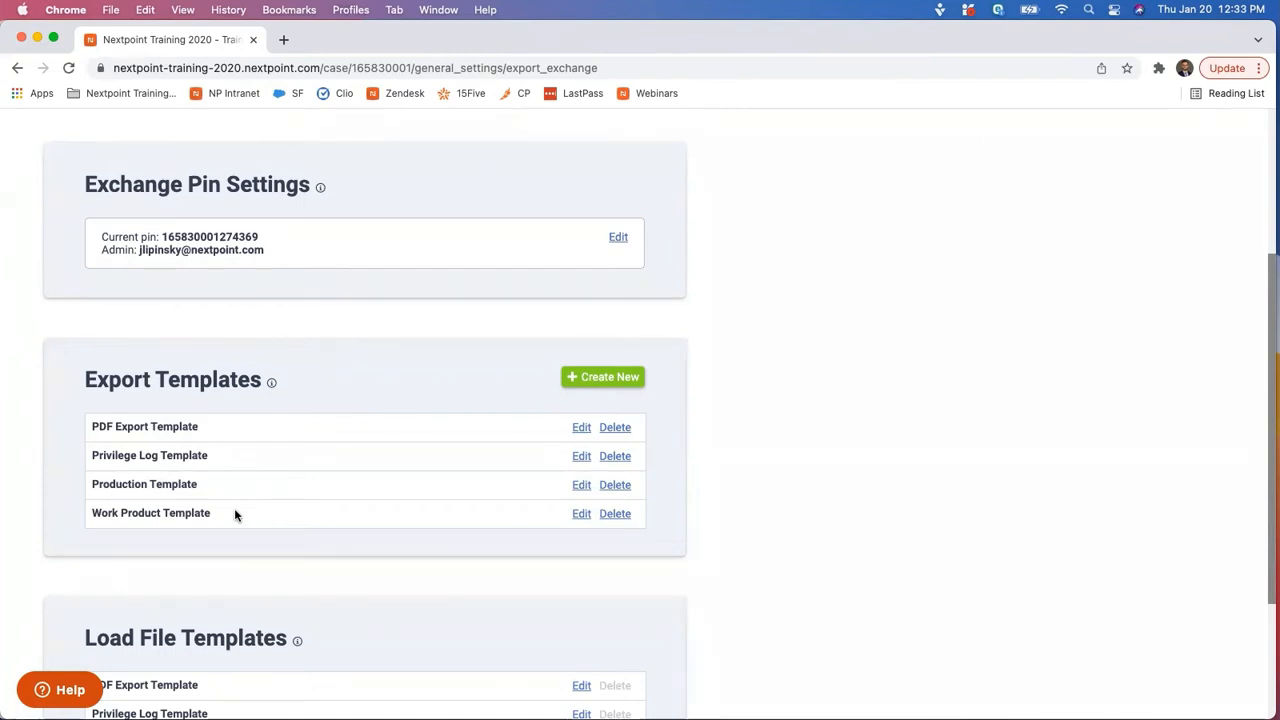
click(580, 486)
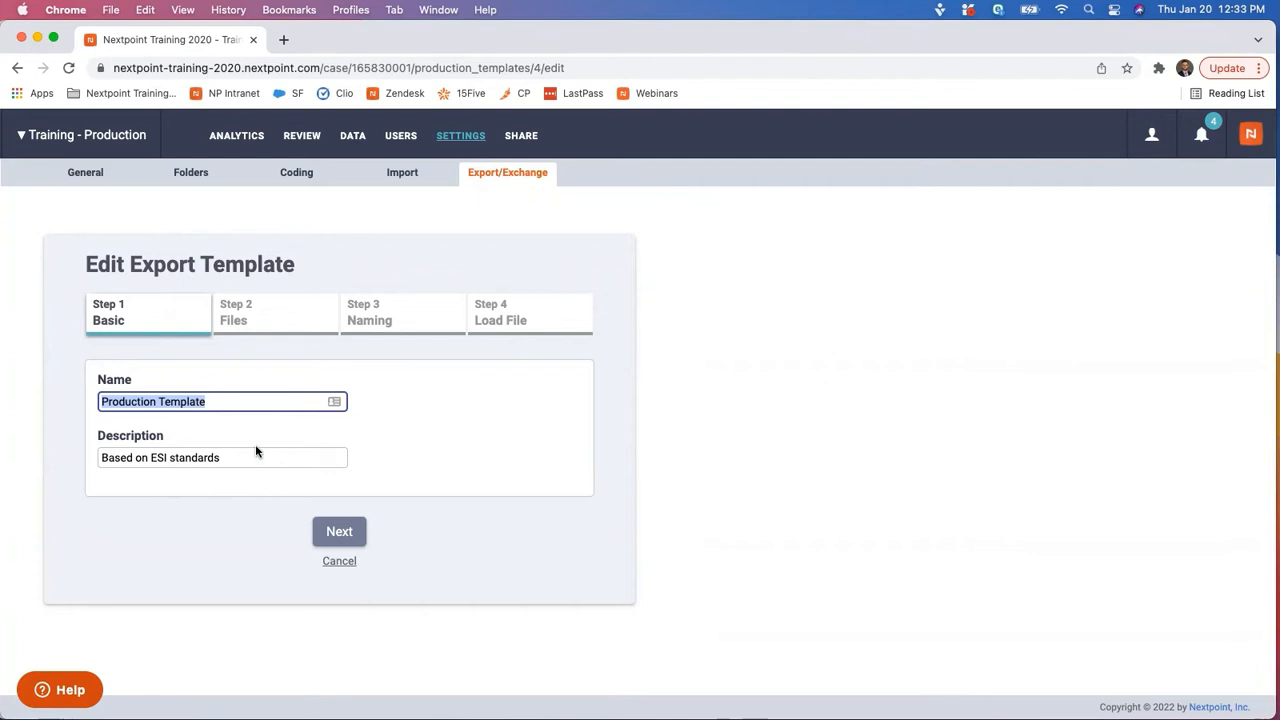
Step: Review the Production Template's file options for text, images, image load files and original files in native format
click(262, 326)
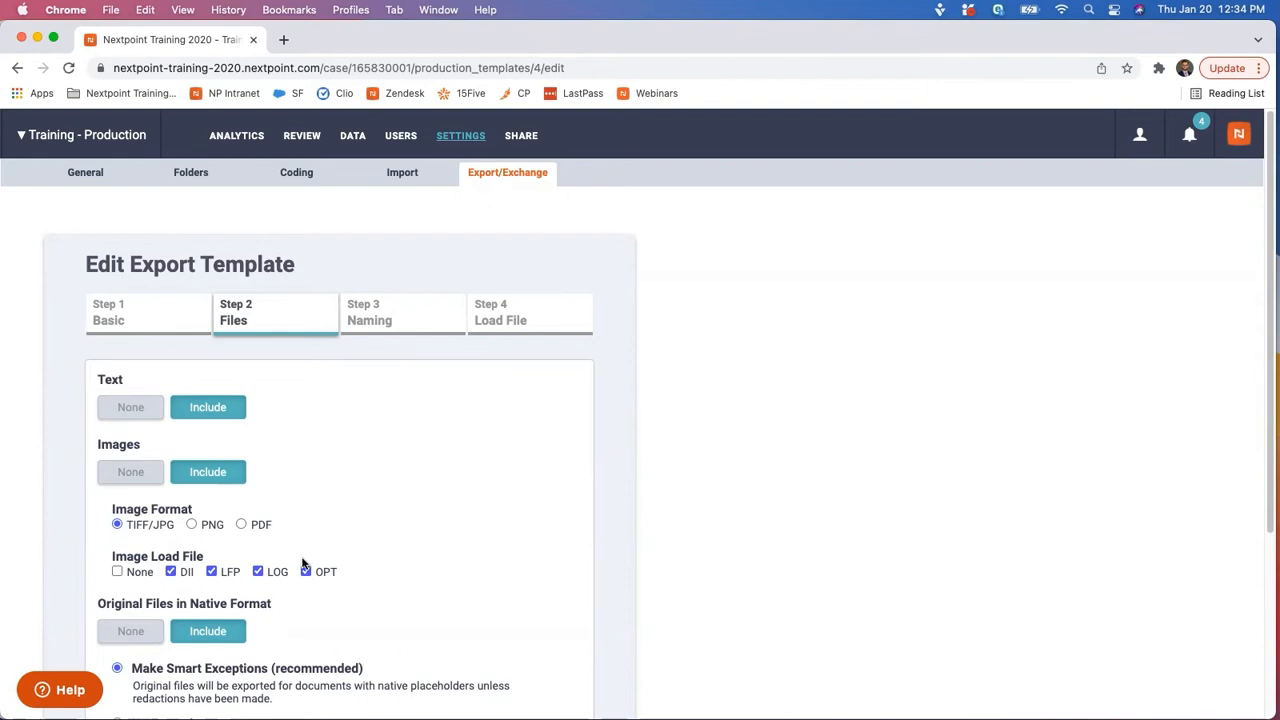
scroll(302, 558, down, 3)
scroll(302, 565, down, 1)
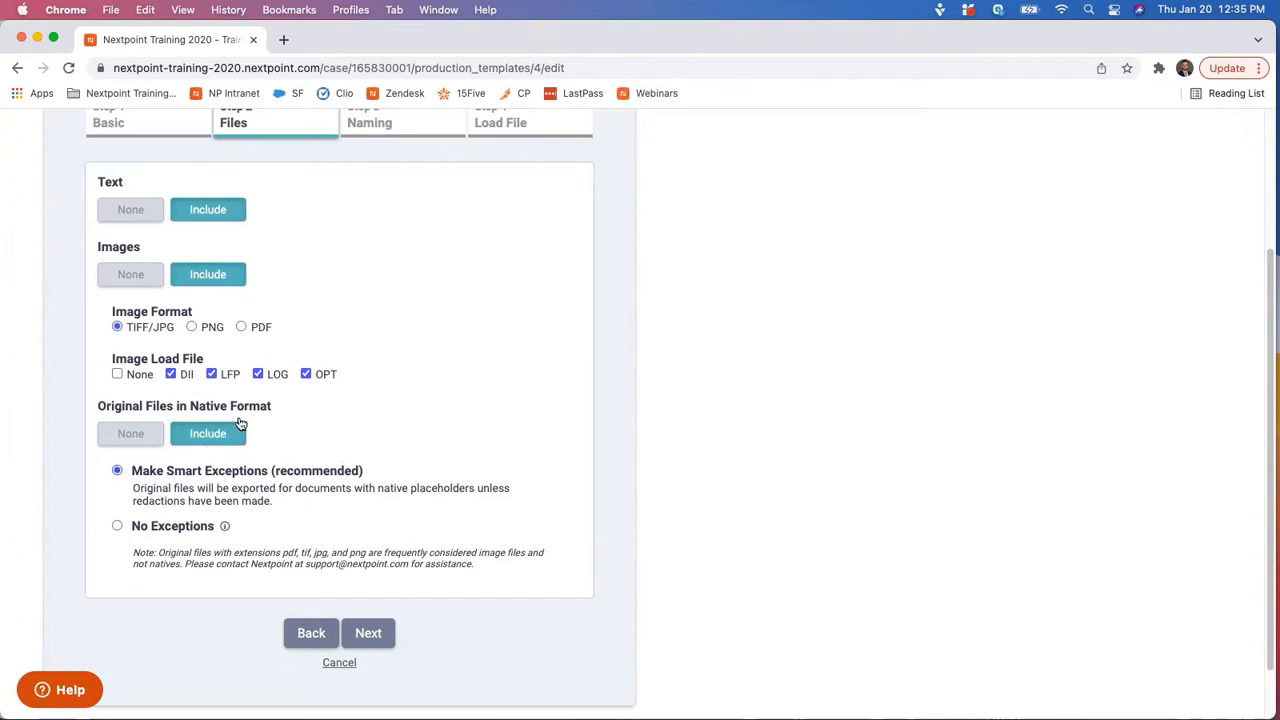
Step: Try the No Exceptions option for native files, dismiss the Force Quit dialog and restore Make Smart Exceptions (recommended)
click(117, 527)
click(116, 528)
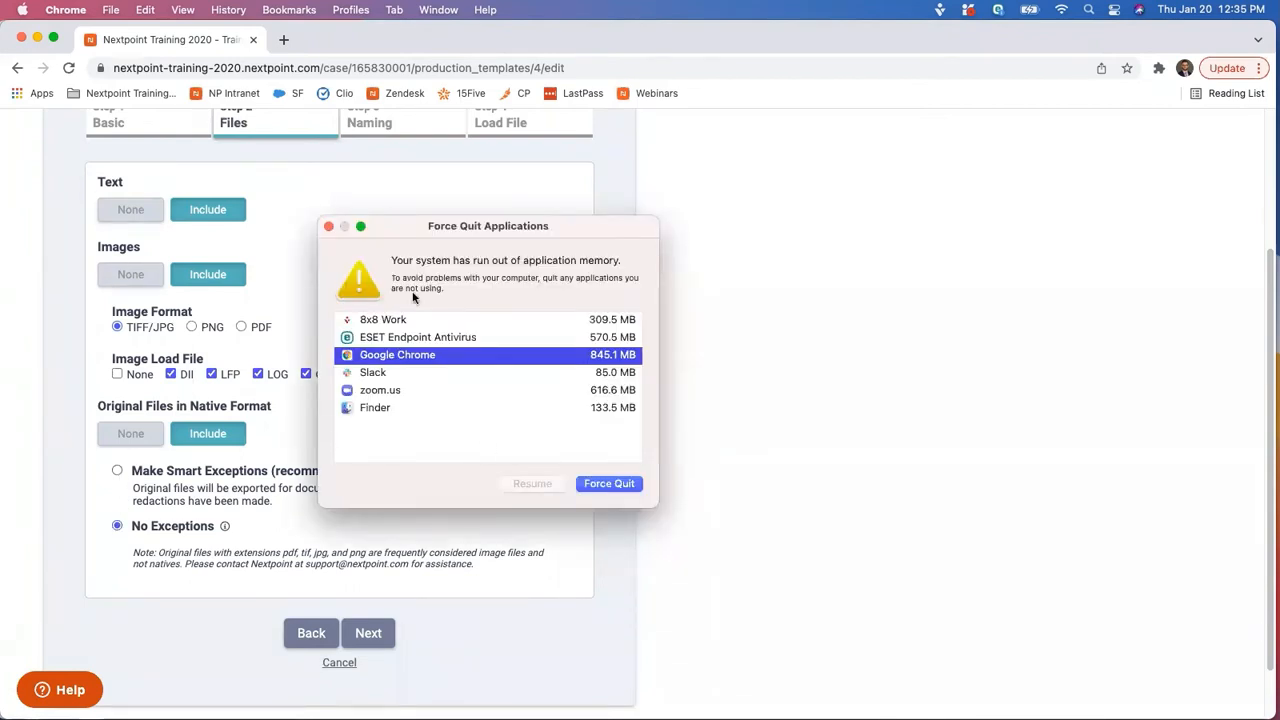
click(329, 226)
click(118, 471)
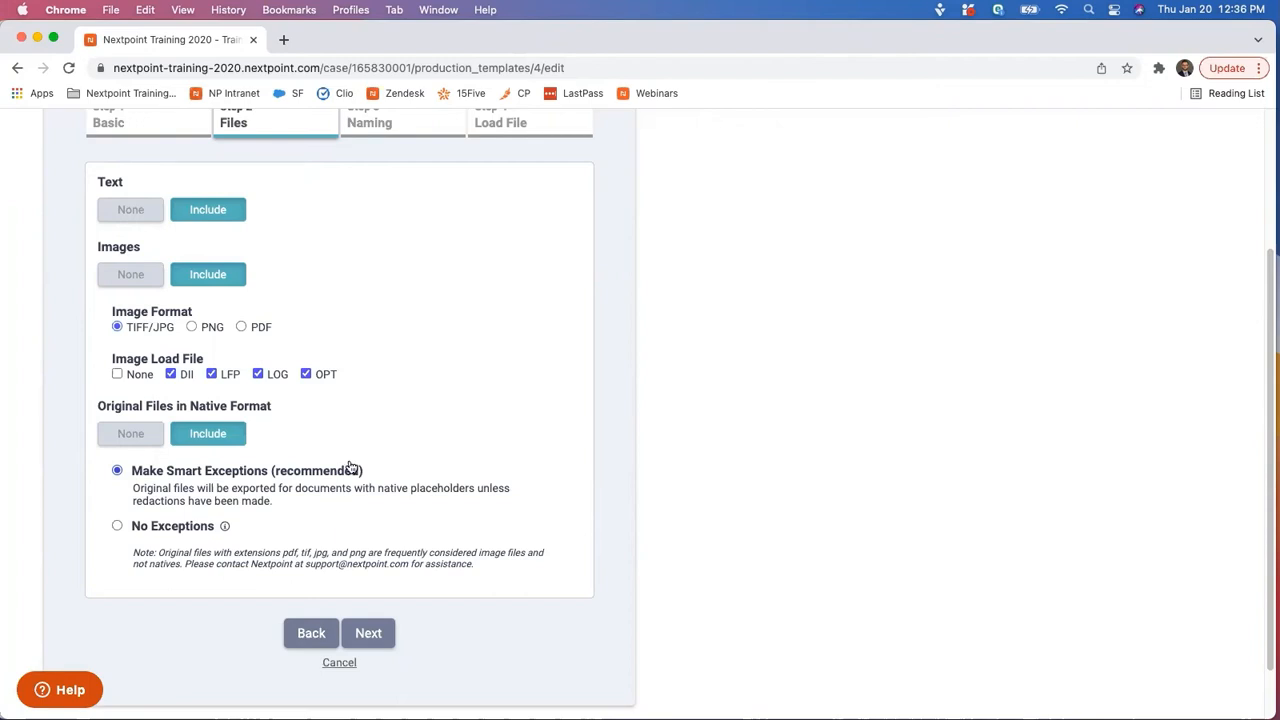
Step: Review the template's file naming priority, with Bates Numbers kept first in the order
scroll(360, 440, up, 3)
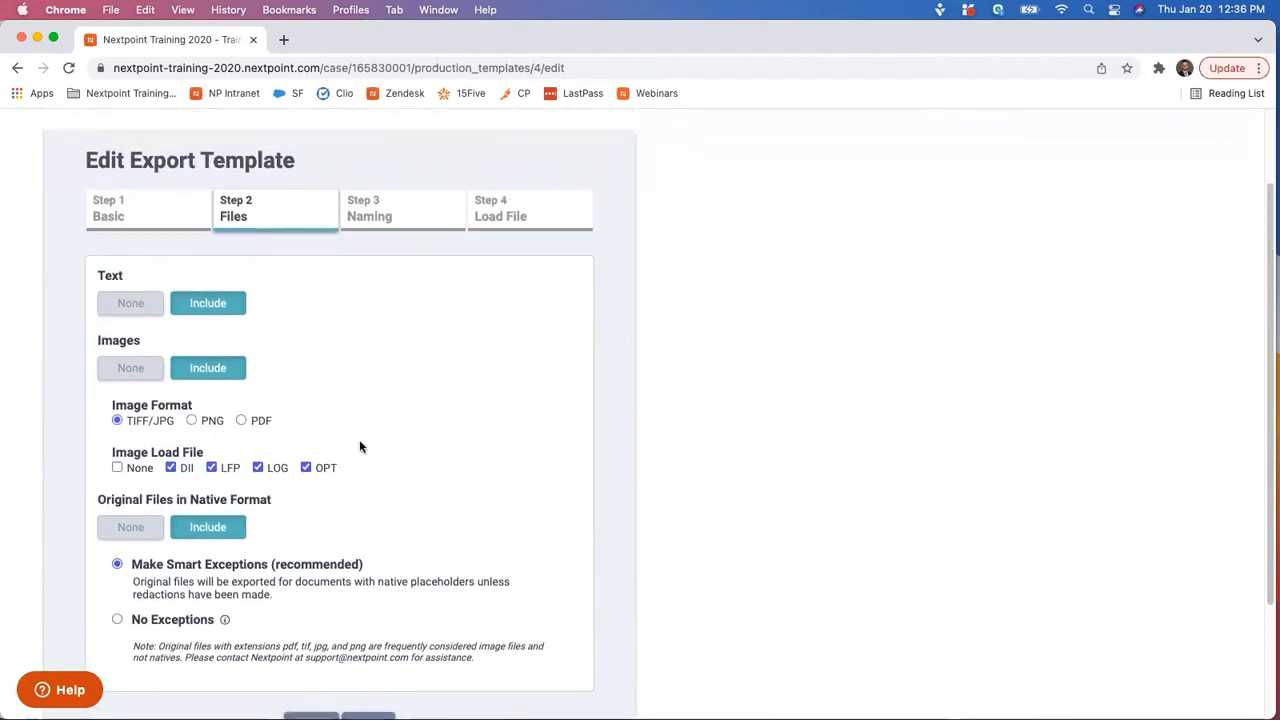
click(374, 224)
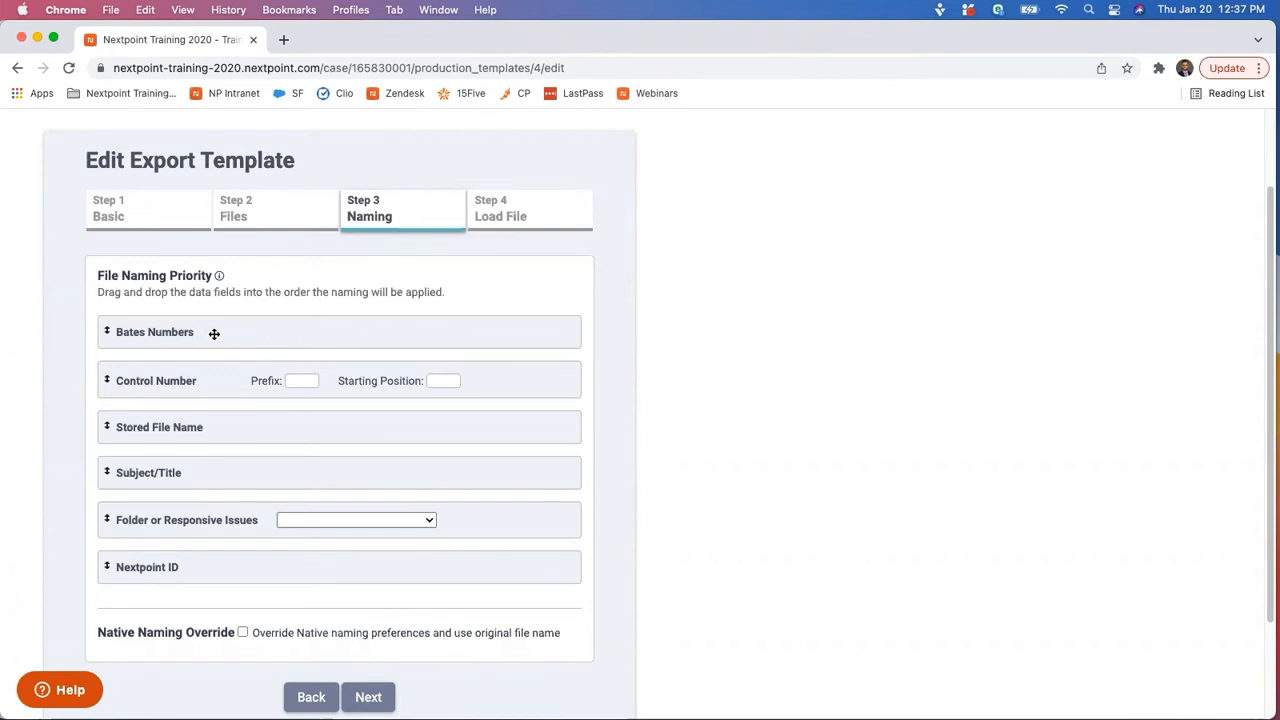
mouse_move(214, 333)
mouse_down()
mouse_move(206, 477)
mouse_move(212, 325)
mouse_up()
Step: Examine the template's load file settings, including the delimiters and the Production Template's ordered field list
click(494, 222)
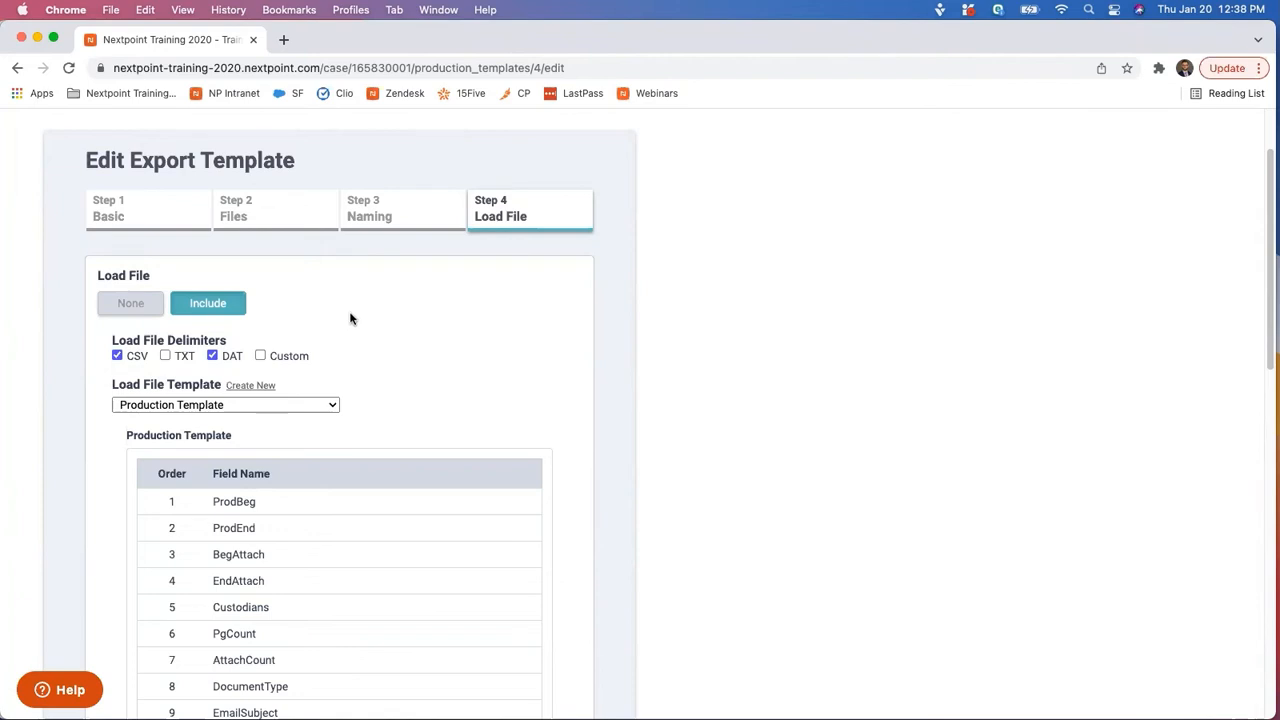
scroll(271, 513, down, 8)
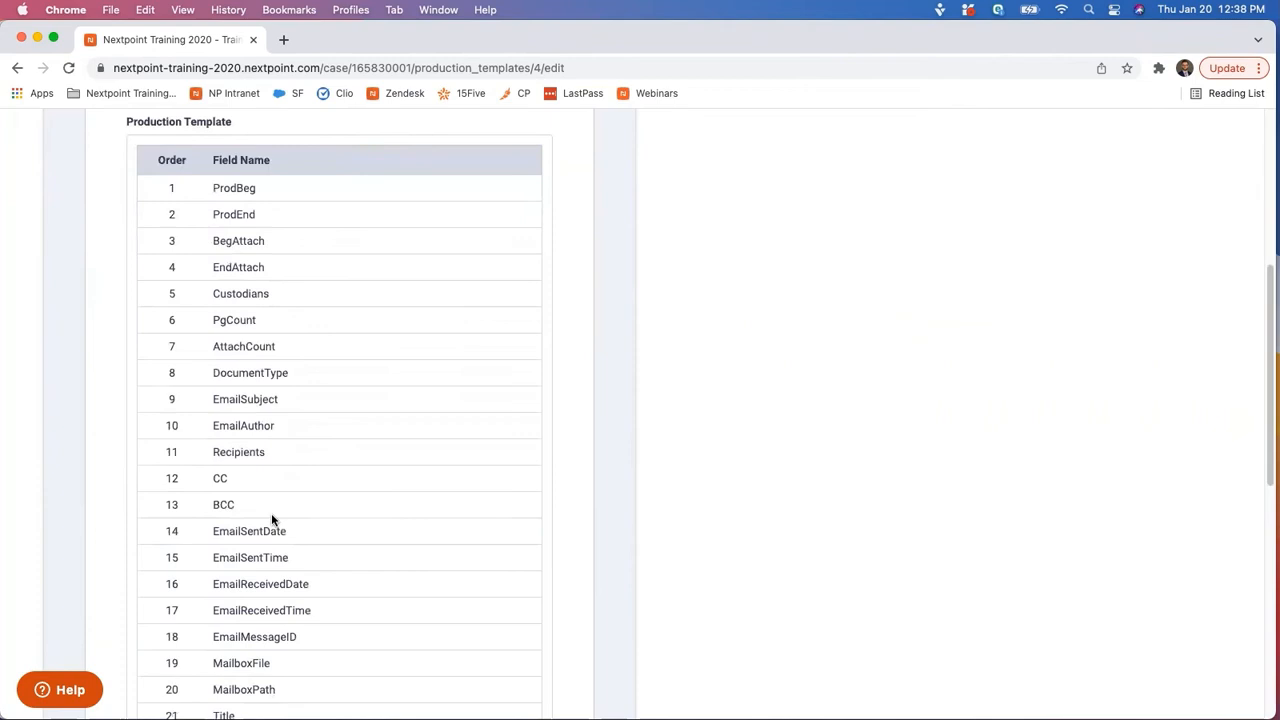
scroll(271, 520, down, 10)
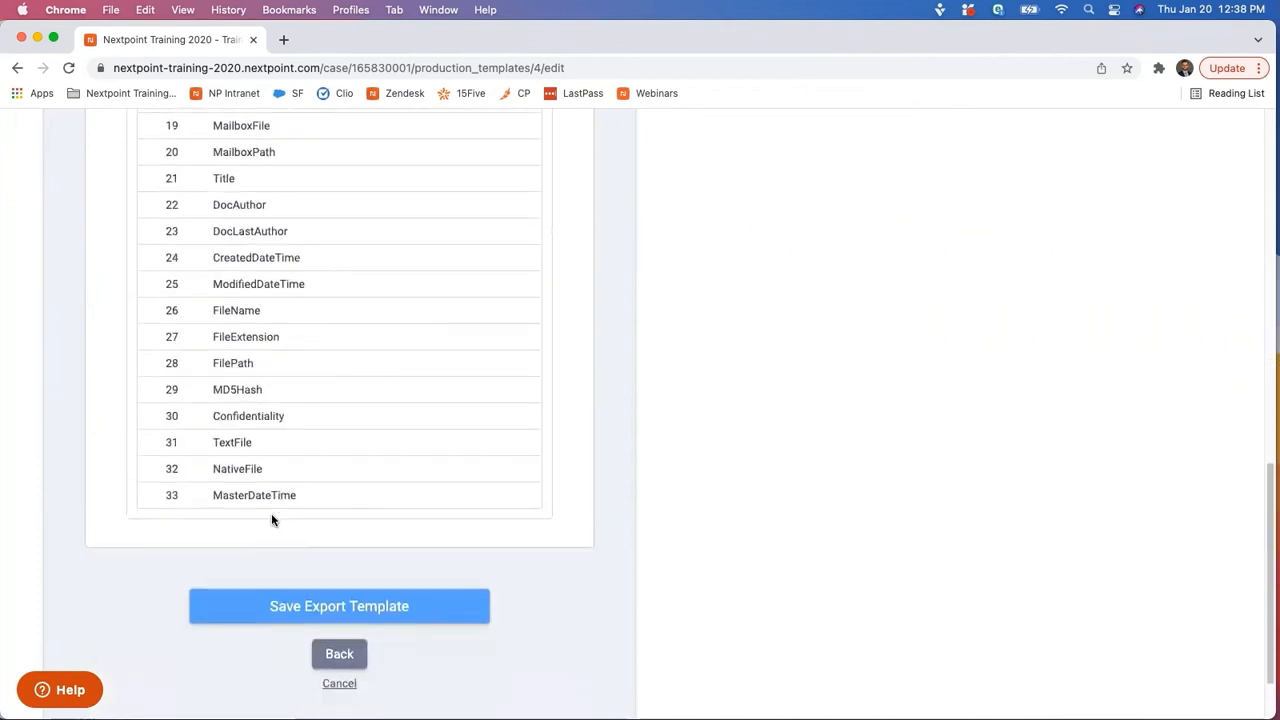
scroll(303, 488, up, 12)
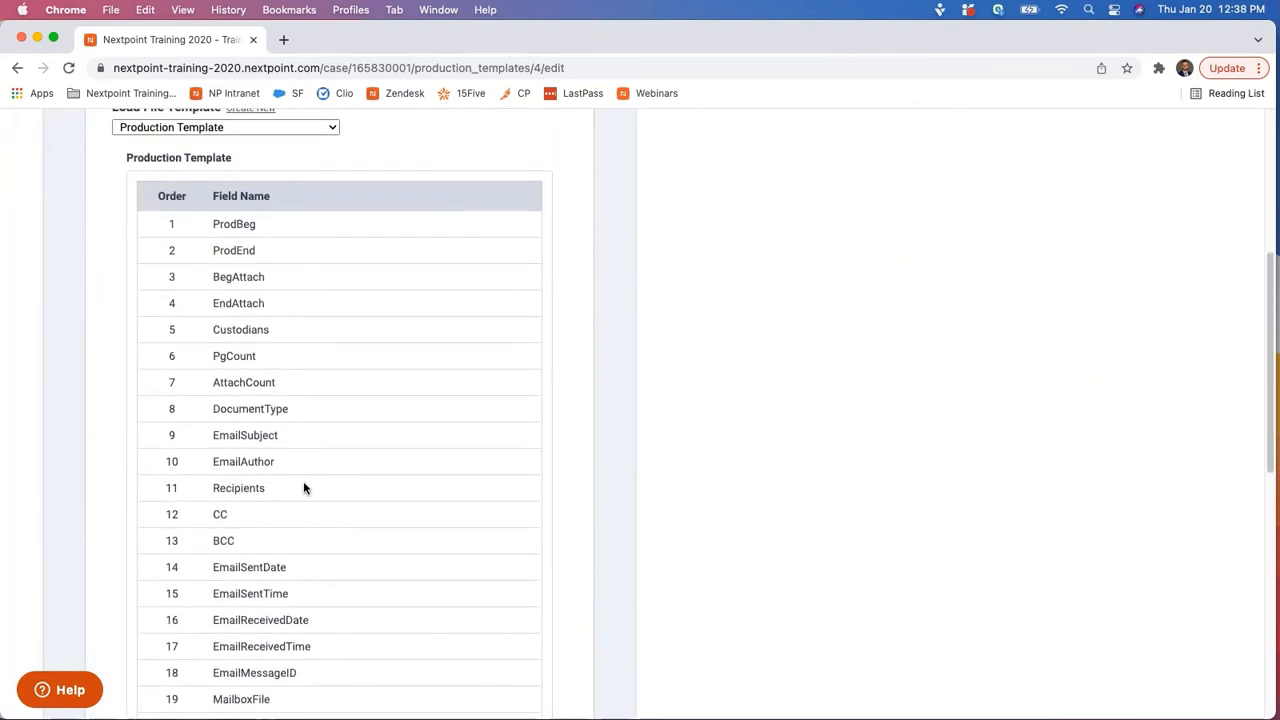
scroll(262, 244, up, 2)
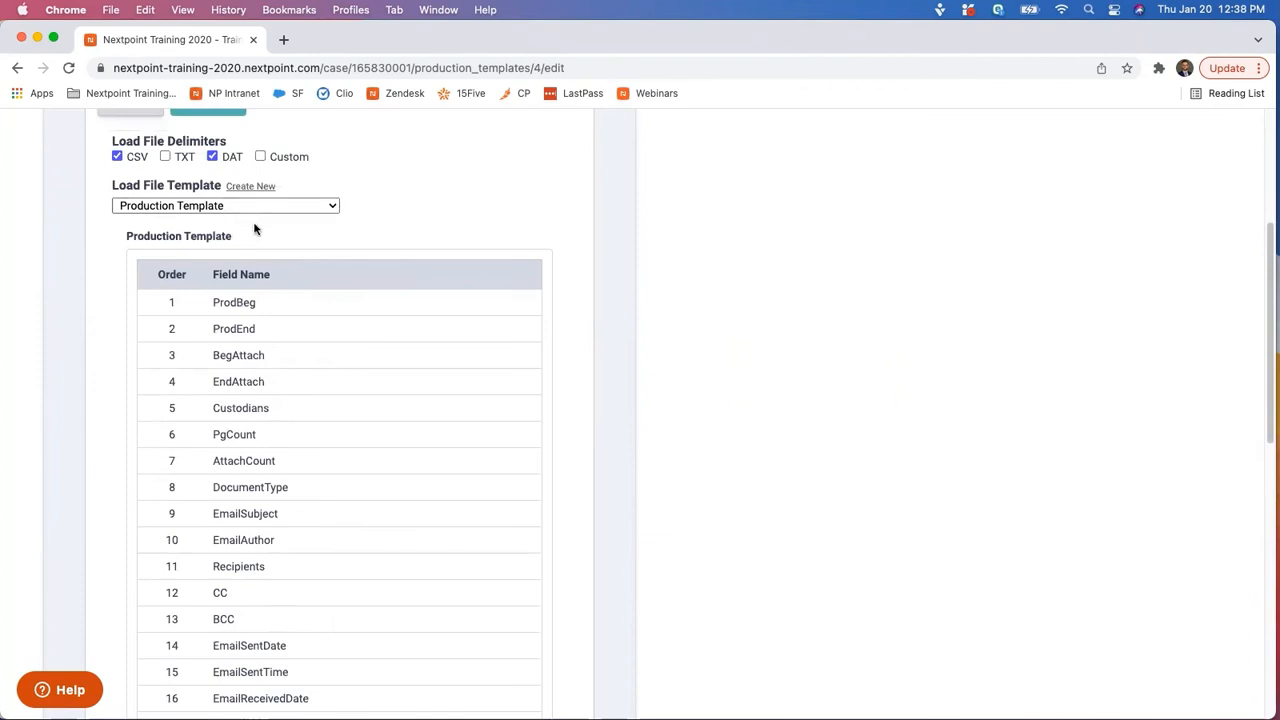
scroll(256, 229, up, 1)
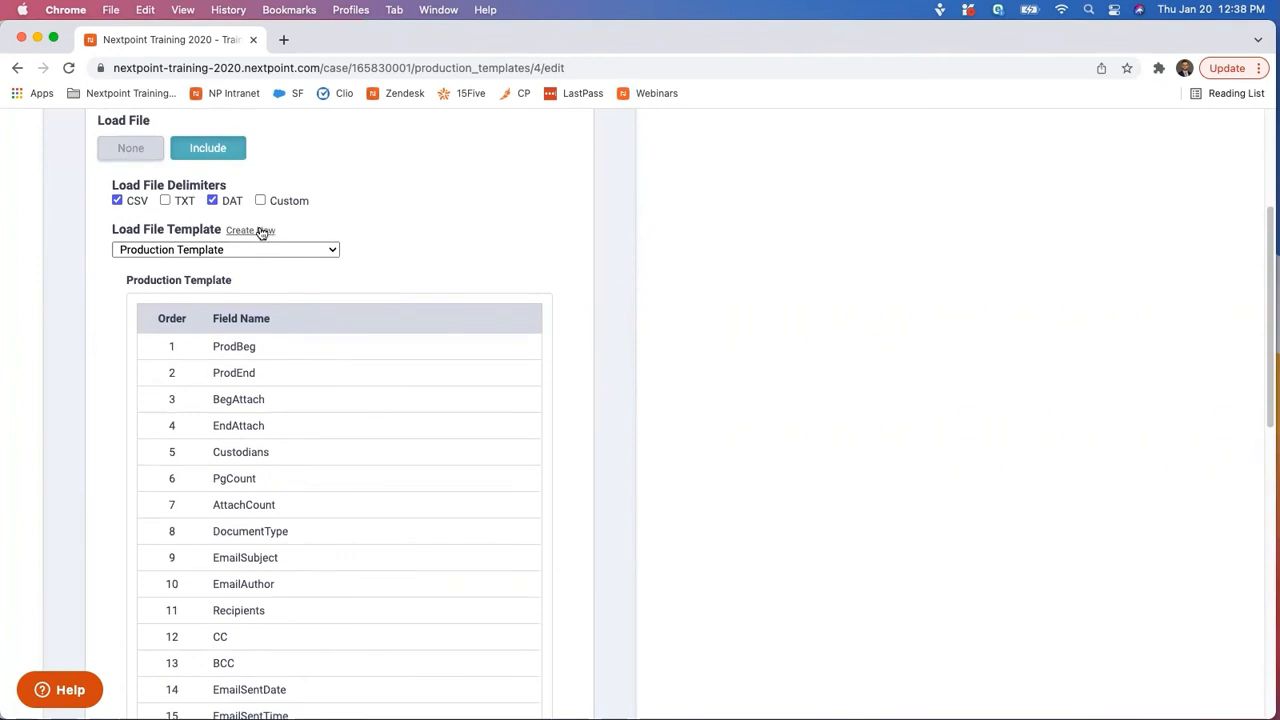
Step: Start a new load file template and include Bates Range, Bates Range Start, Bates Range End, Begattach and Cc
click(259, 230)
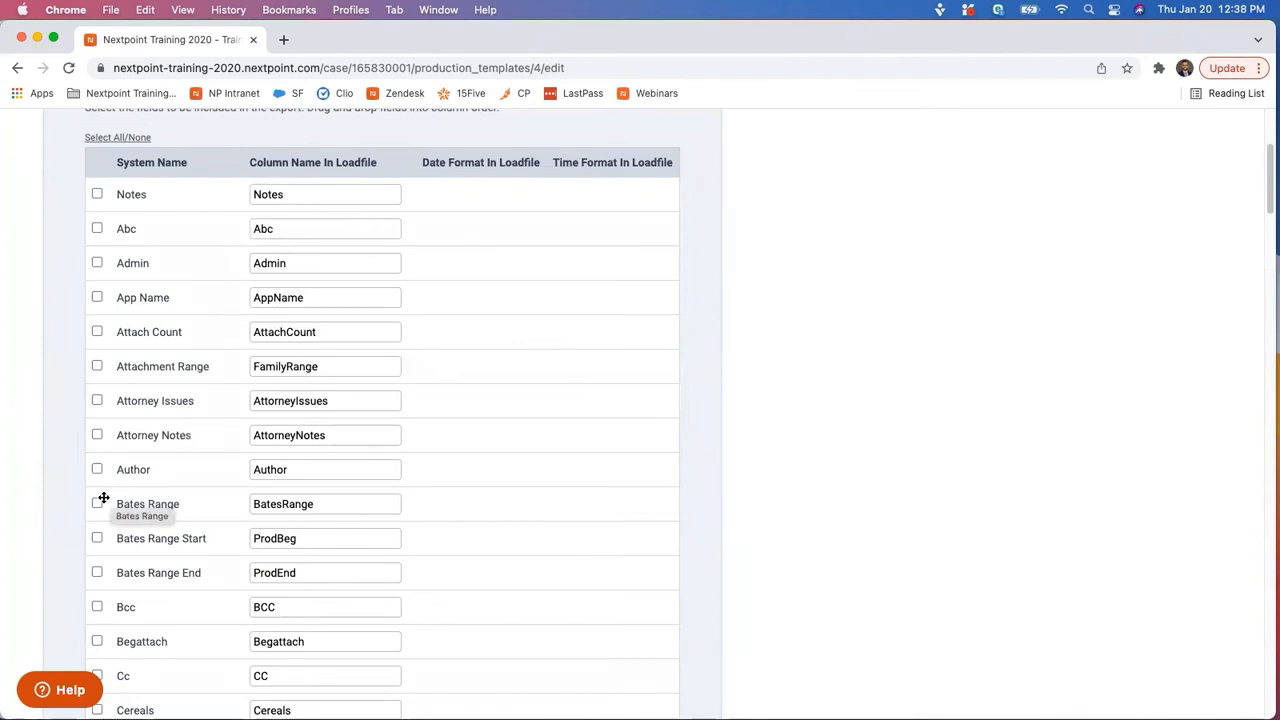
click(97, 538)
click(98, 575)
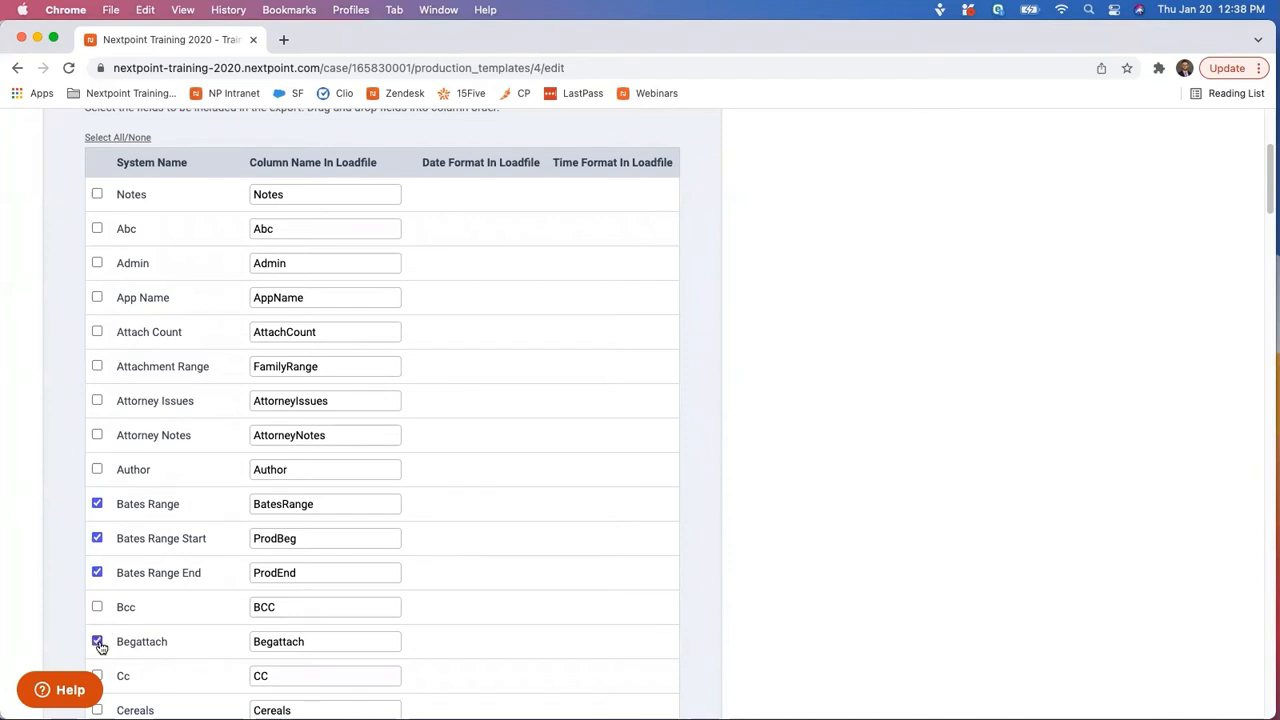
scroll(100, 647, down, 1)
click(97, 631)
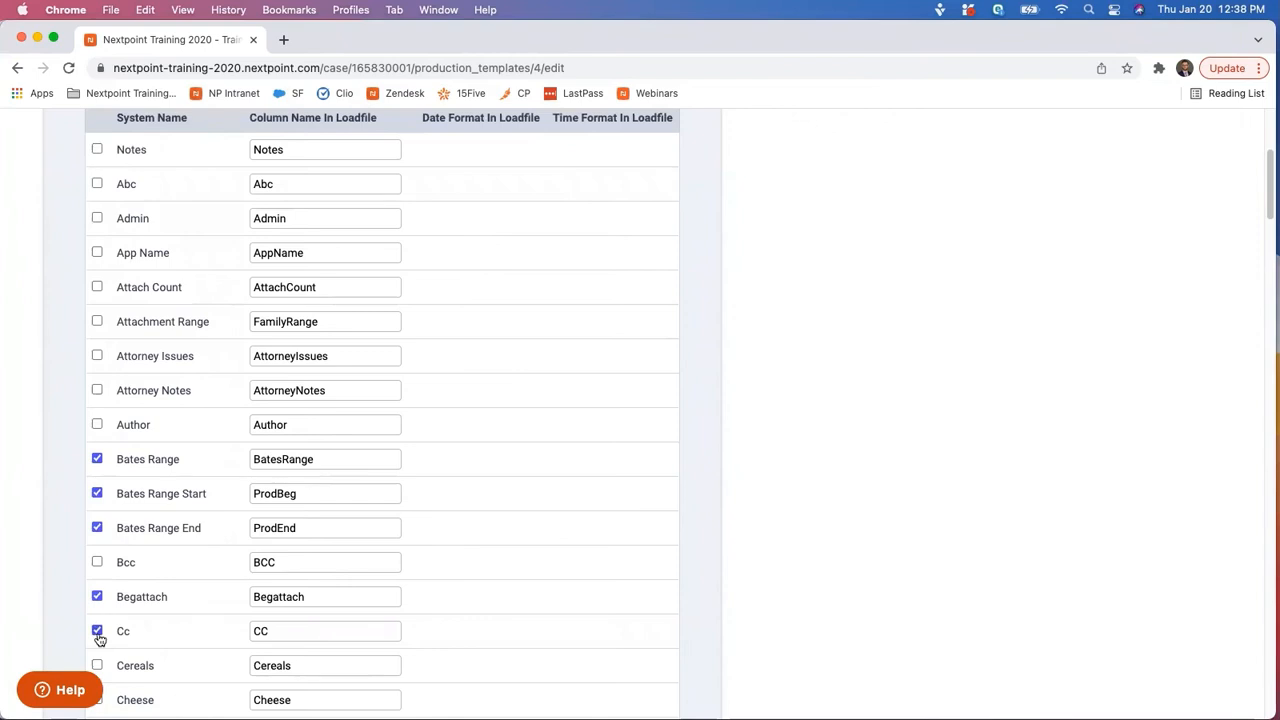
Step: Include Document Author and Document Date in the load file template, and move Document Date directly below Bates Range
scroll(174, 587, down, 8)
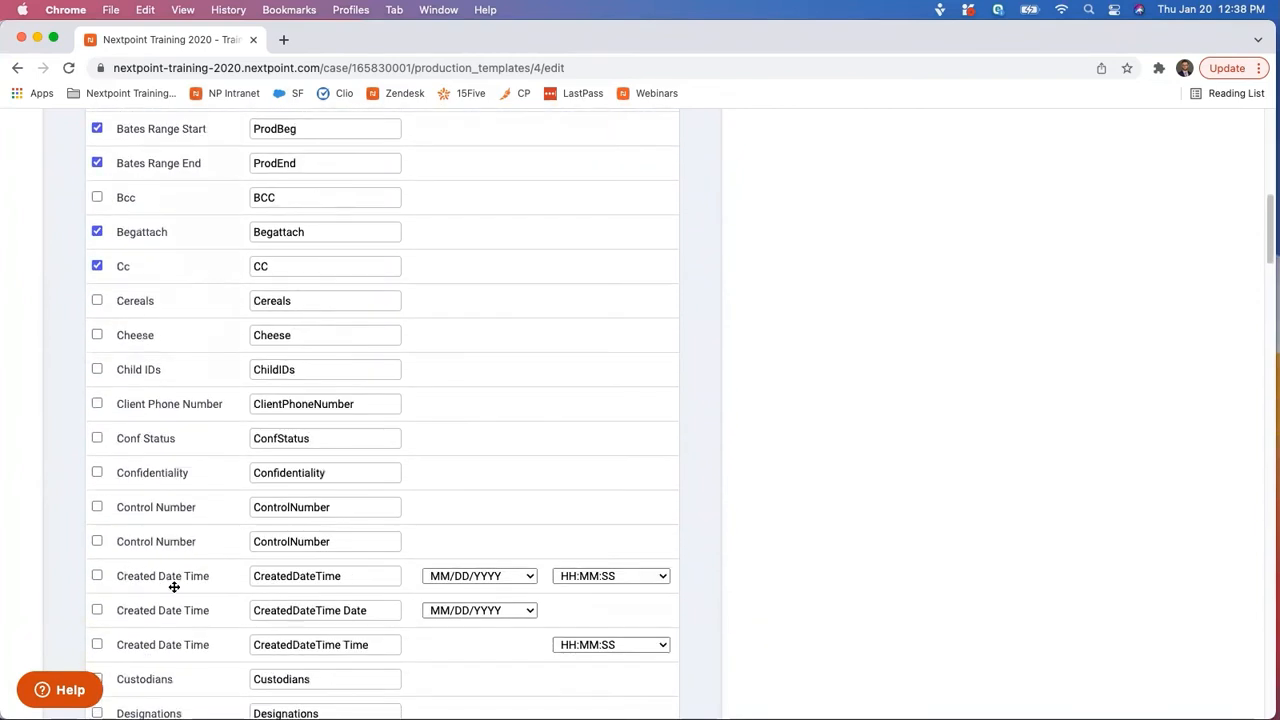
scroll(167, 516, up, 8)
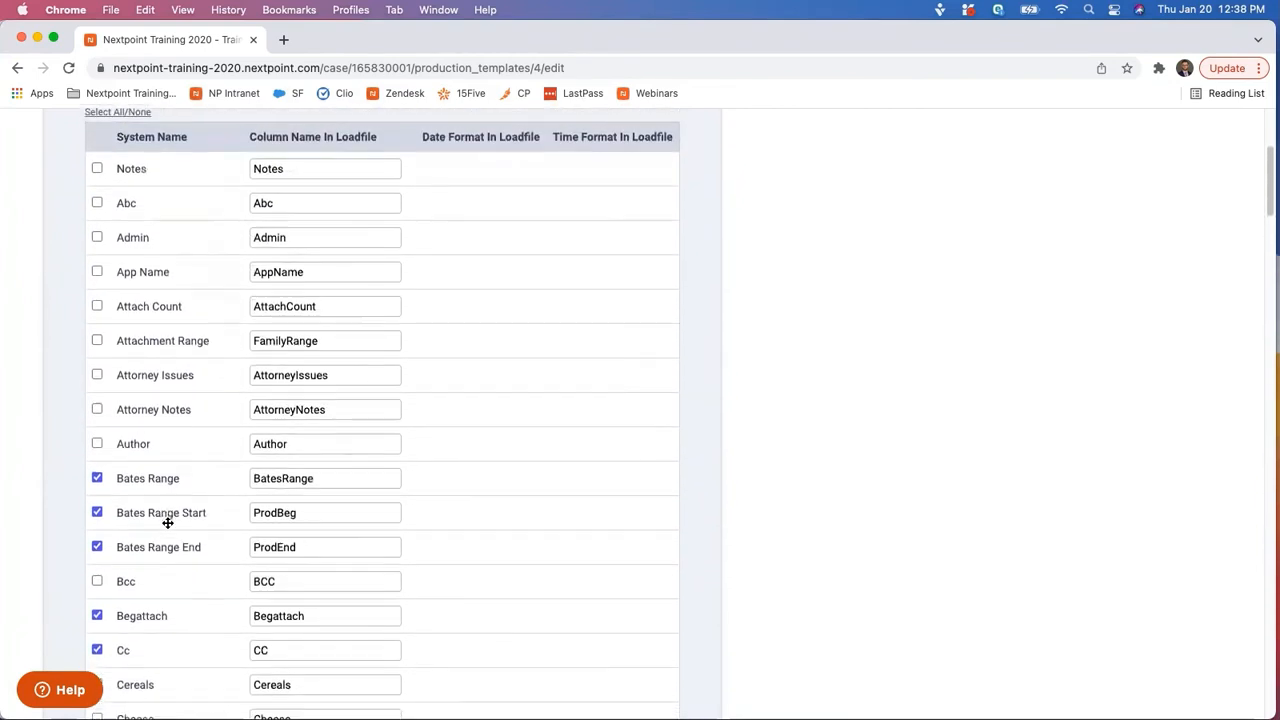
scroll(167, 522, down, 12)
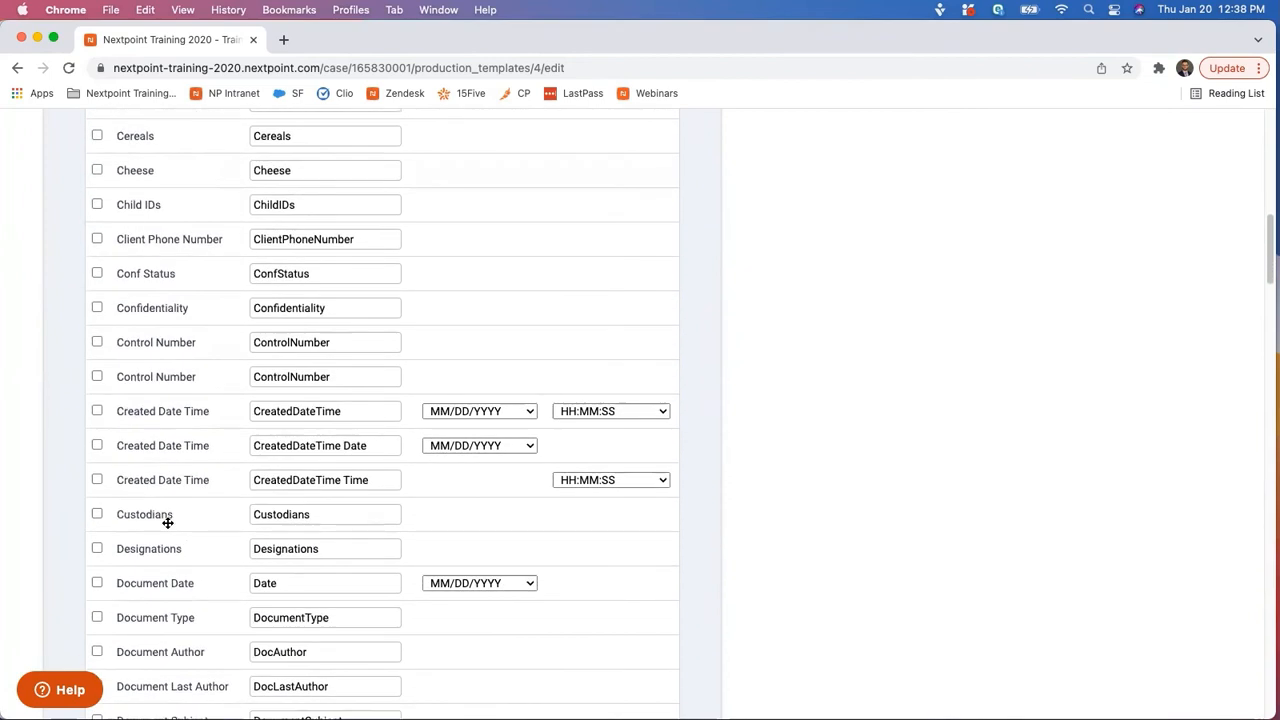
click(97, 652)
click(98, 586)
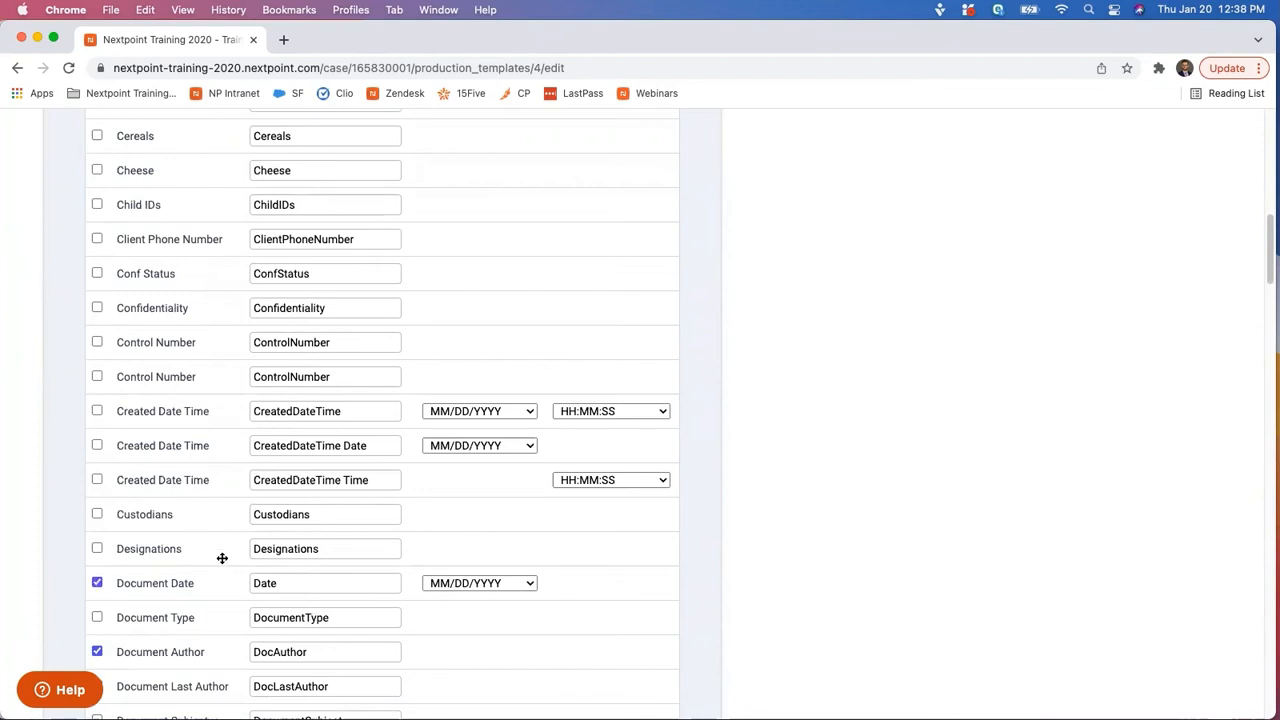
drag(178, 590, 175, 229)
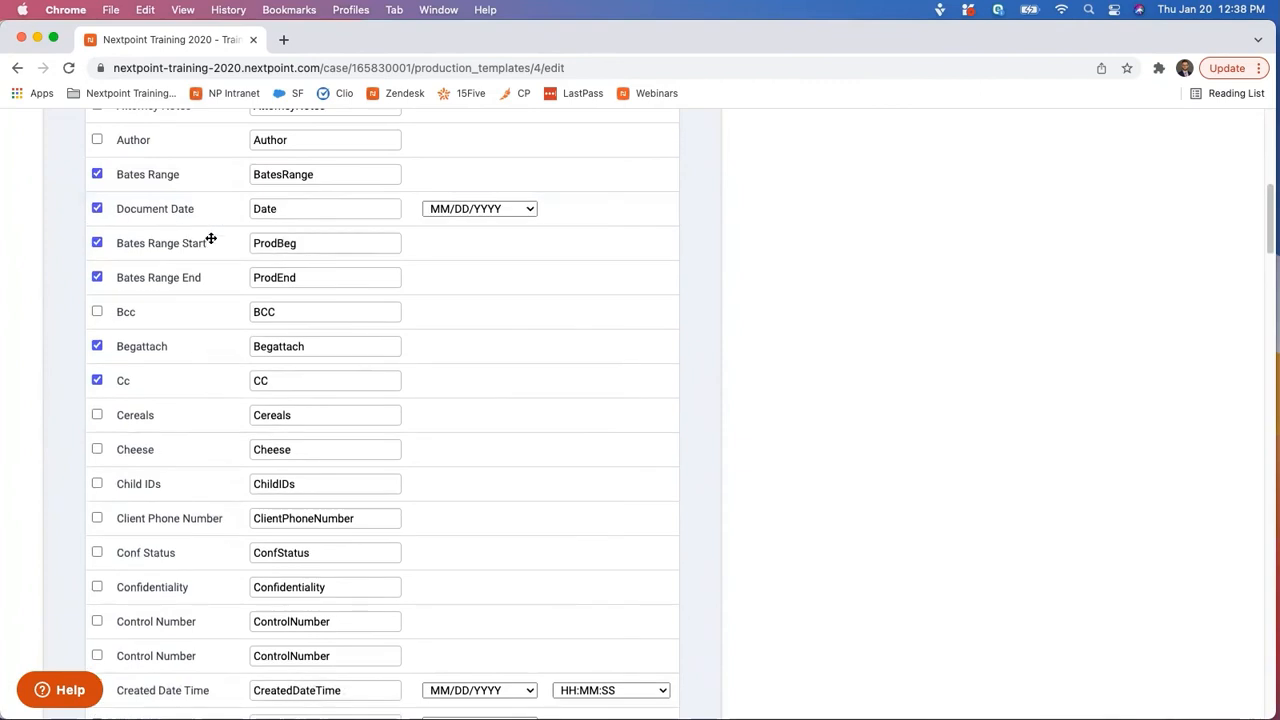
Step: Look over the new load file template's name and remaining fields, and return to the export template without saving
scroll(252, 260, up, 2)
scroll(252, 260, up, 10)
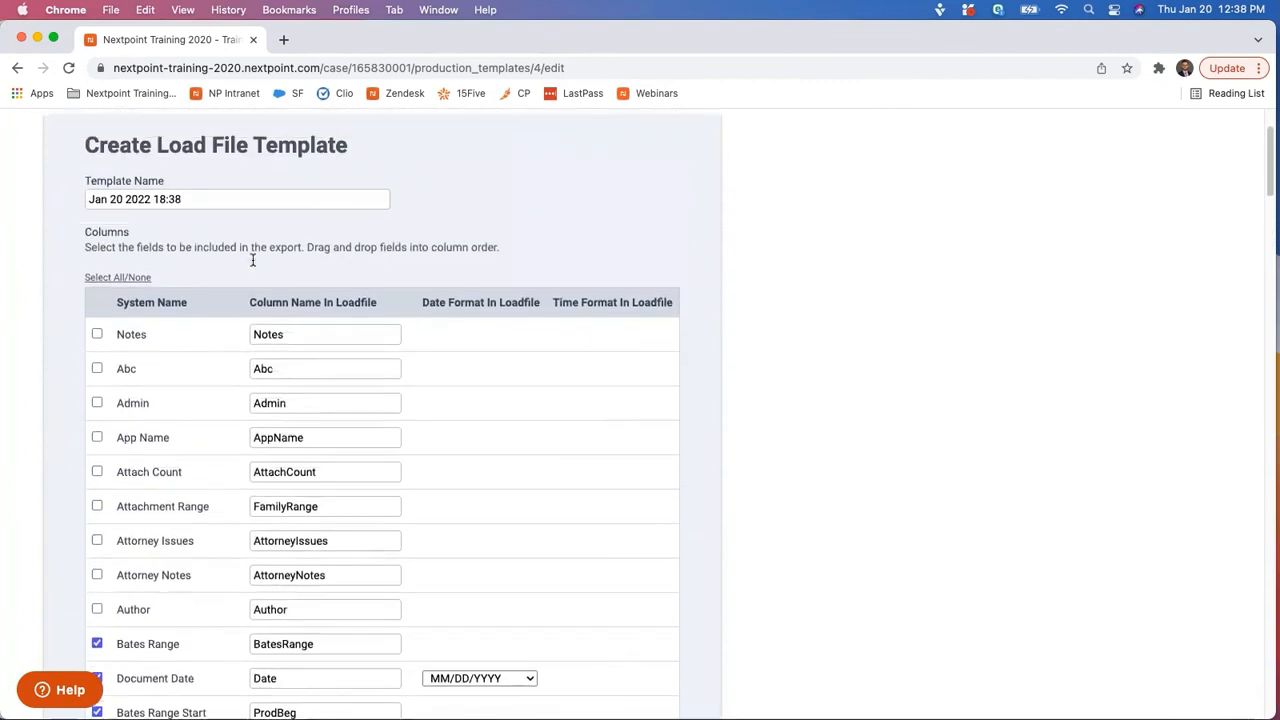
click(172, 312)
triple_click(172, 312)
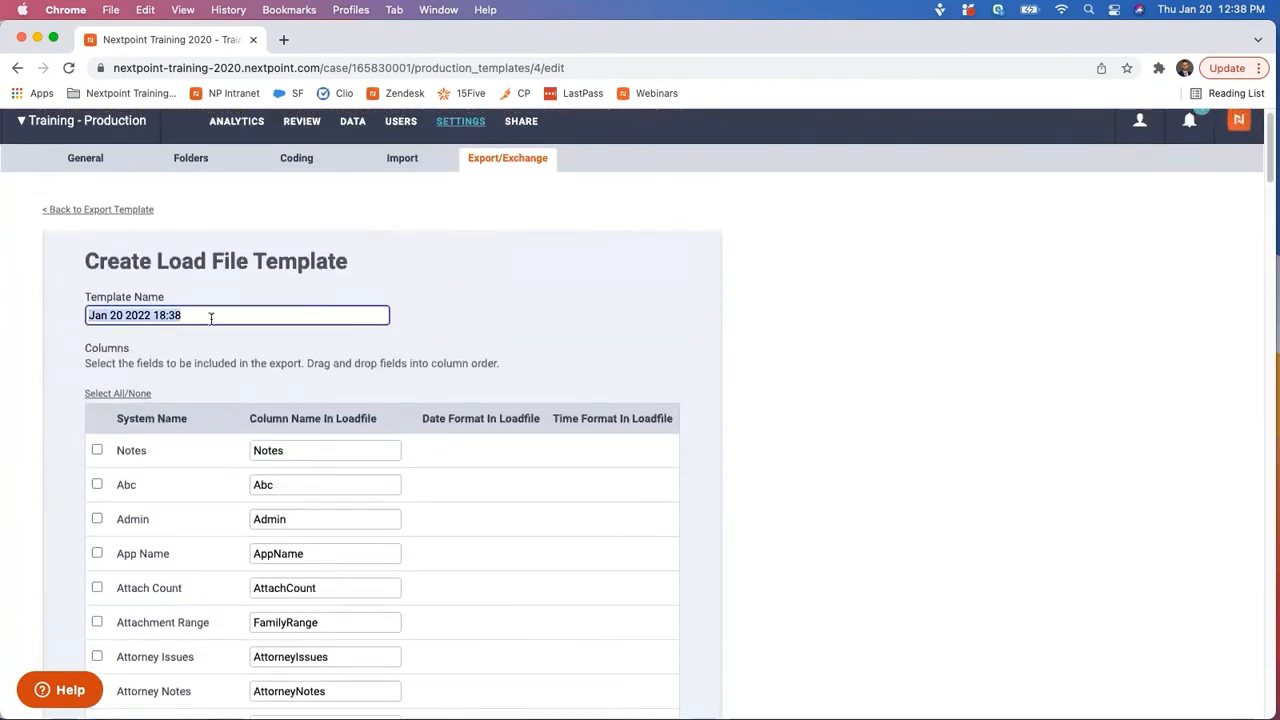
scroll(238, 331, down, 1)
scroll(238, 331, down, 3)
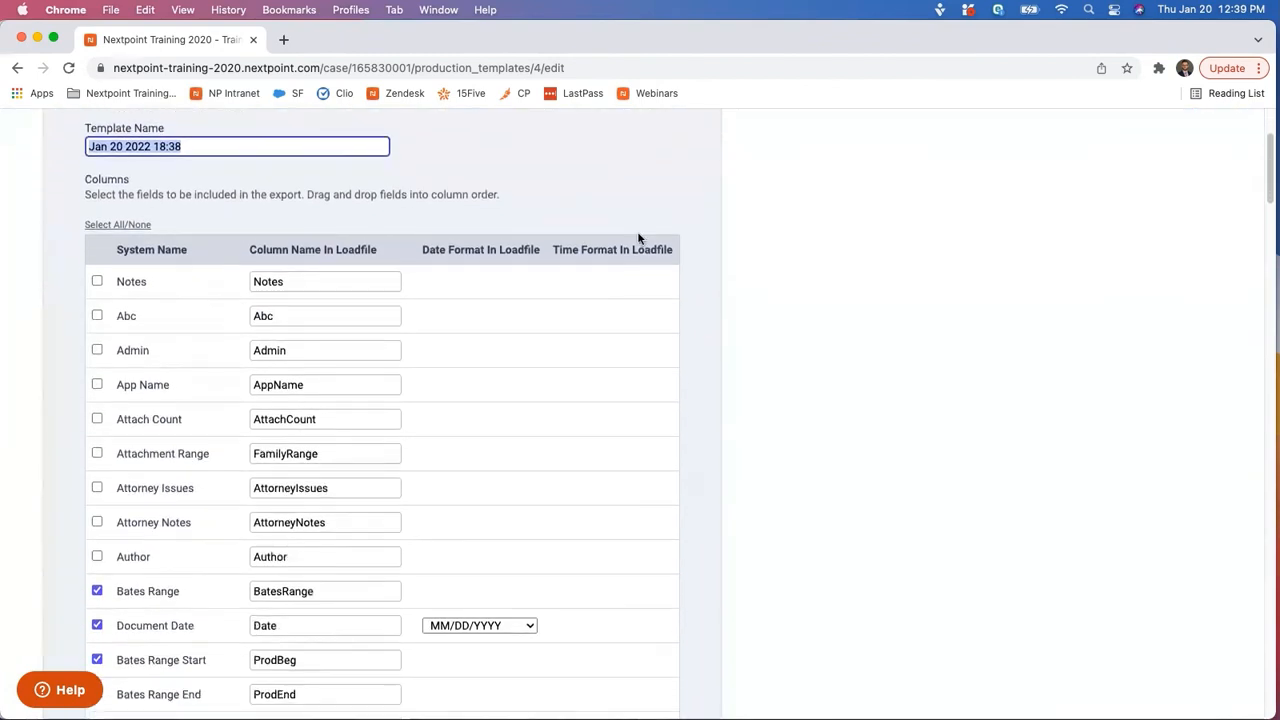
scroll(812, 313, down, 10)
scroll(812, 313, down, 15)
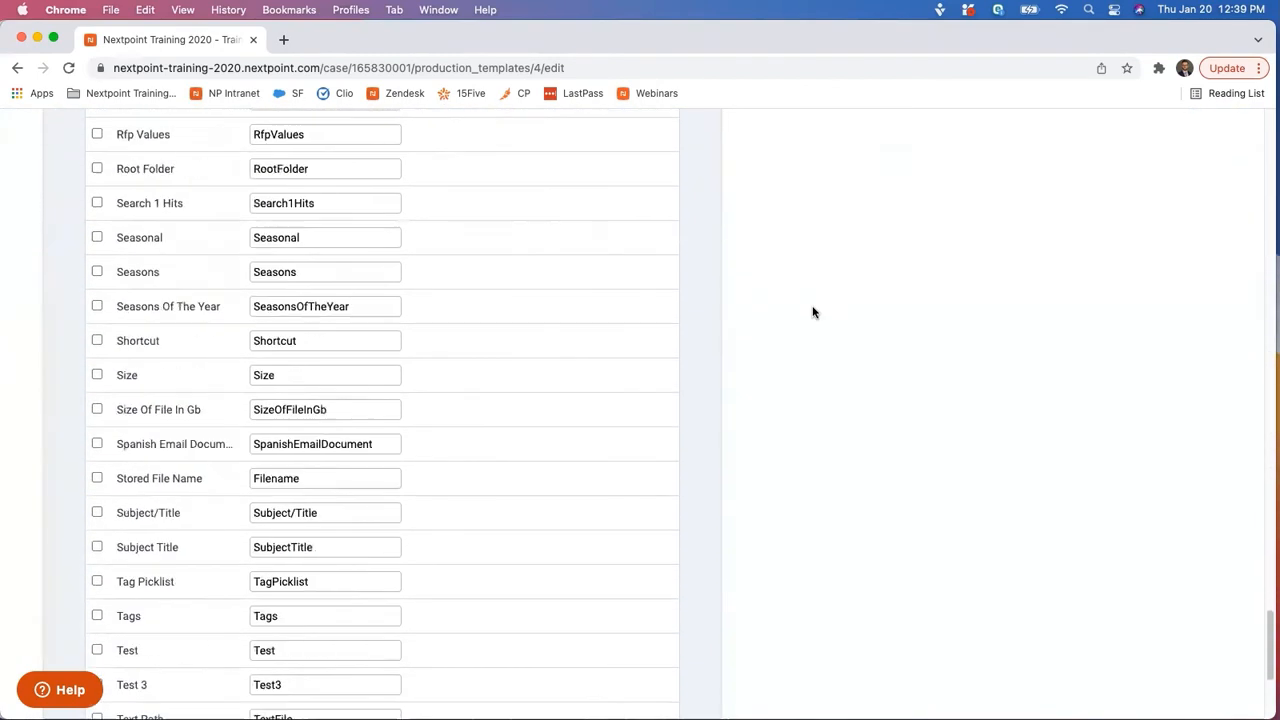
click(428, 580)
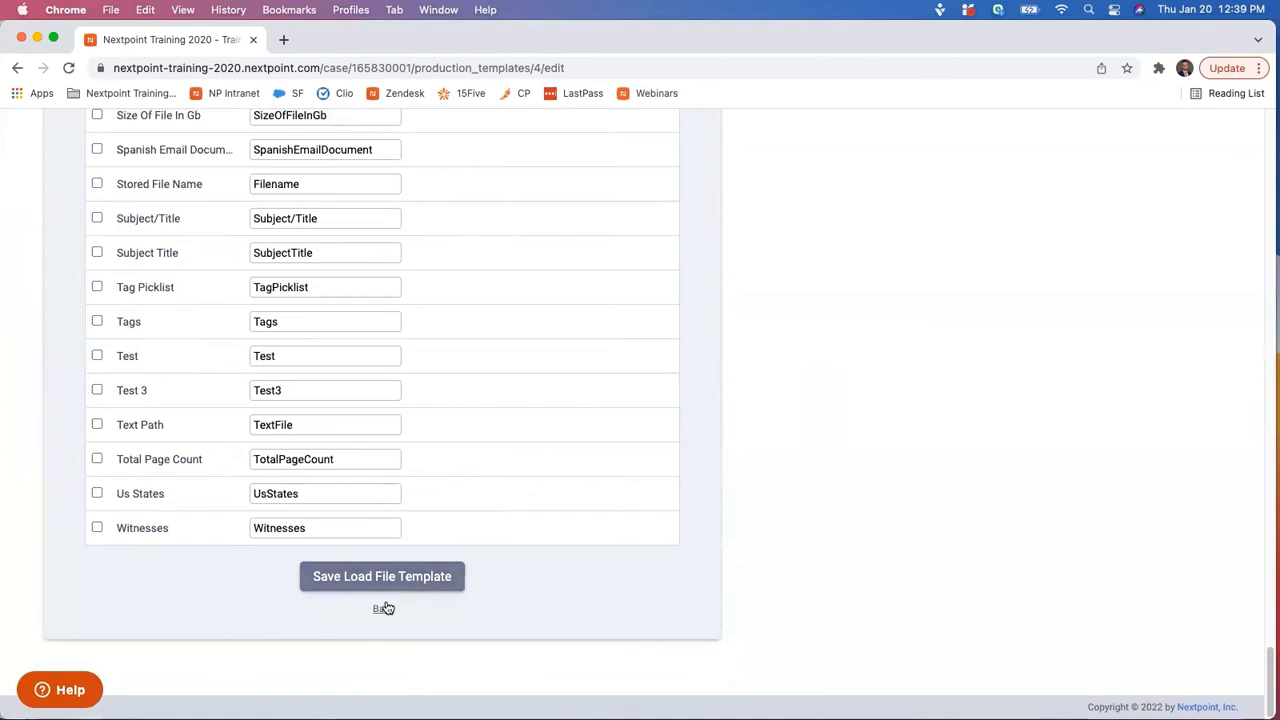
Step: Recheck the load file delimiters and field list, and leave the Production Template without saving
scroll(431, 449, up, 5)
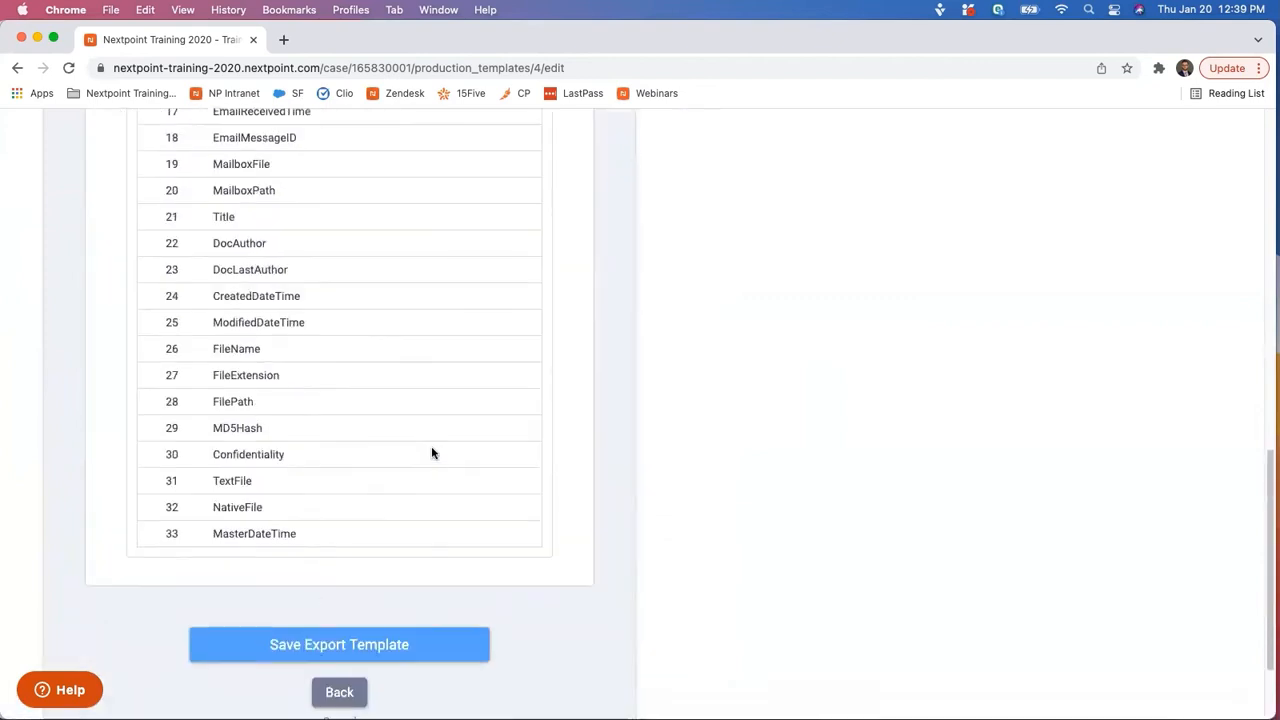
scroll(431, 452, up, 5)
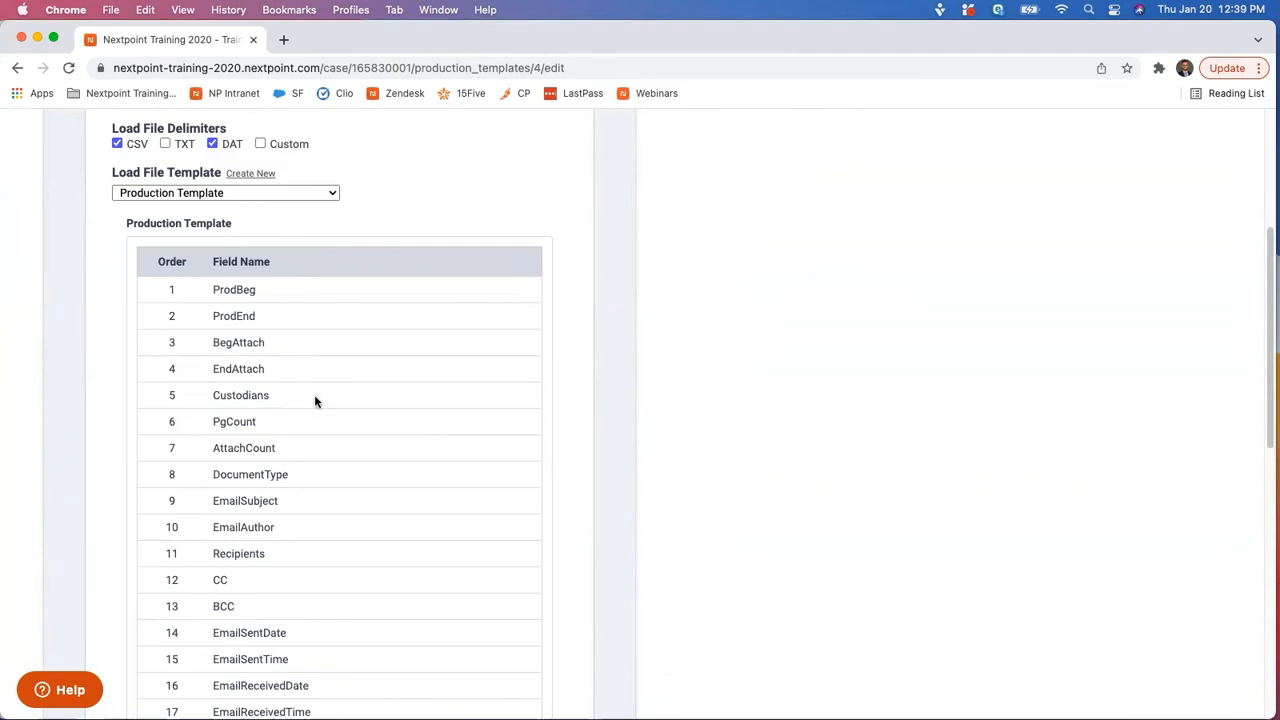
scroll(315, 400, up, 3)
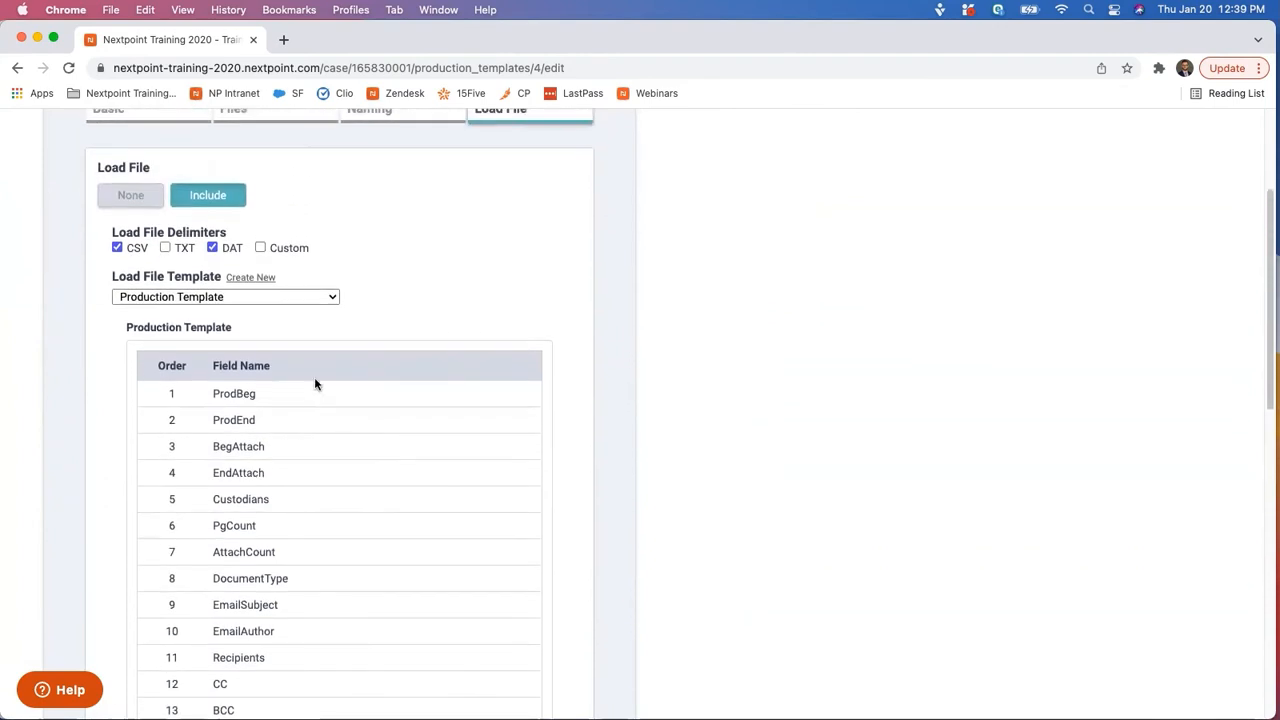
scroll(309, 346, up, 1)
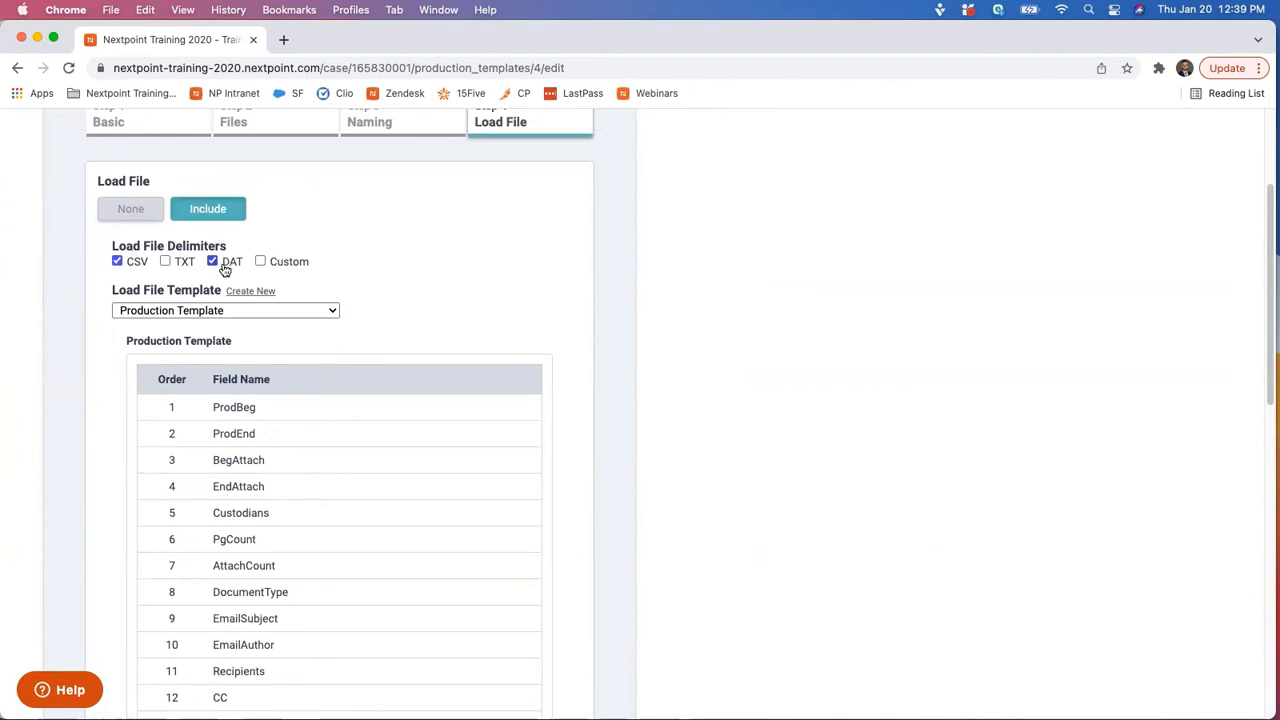
scroll(367, 252, down, 10)
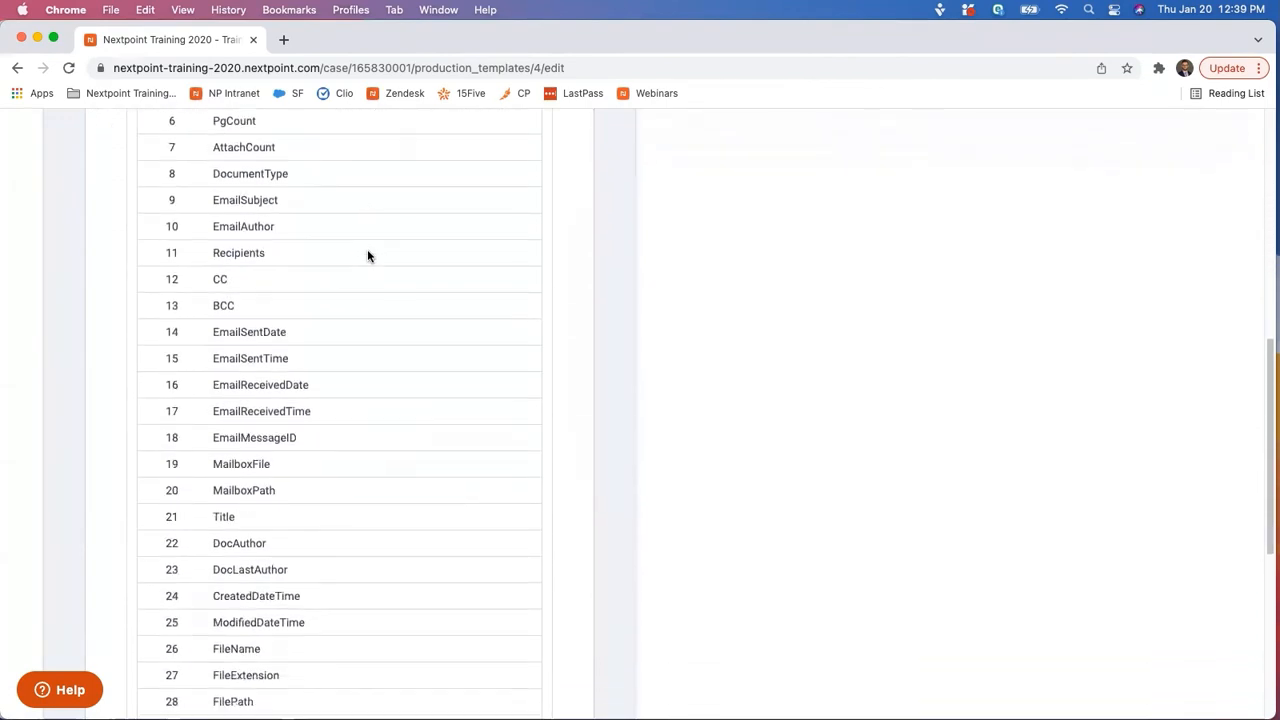
click(341, 595)
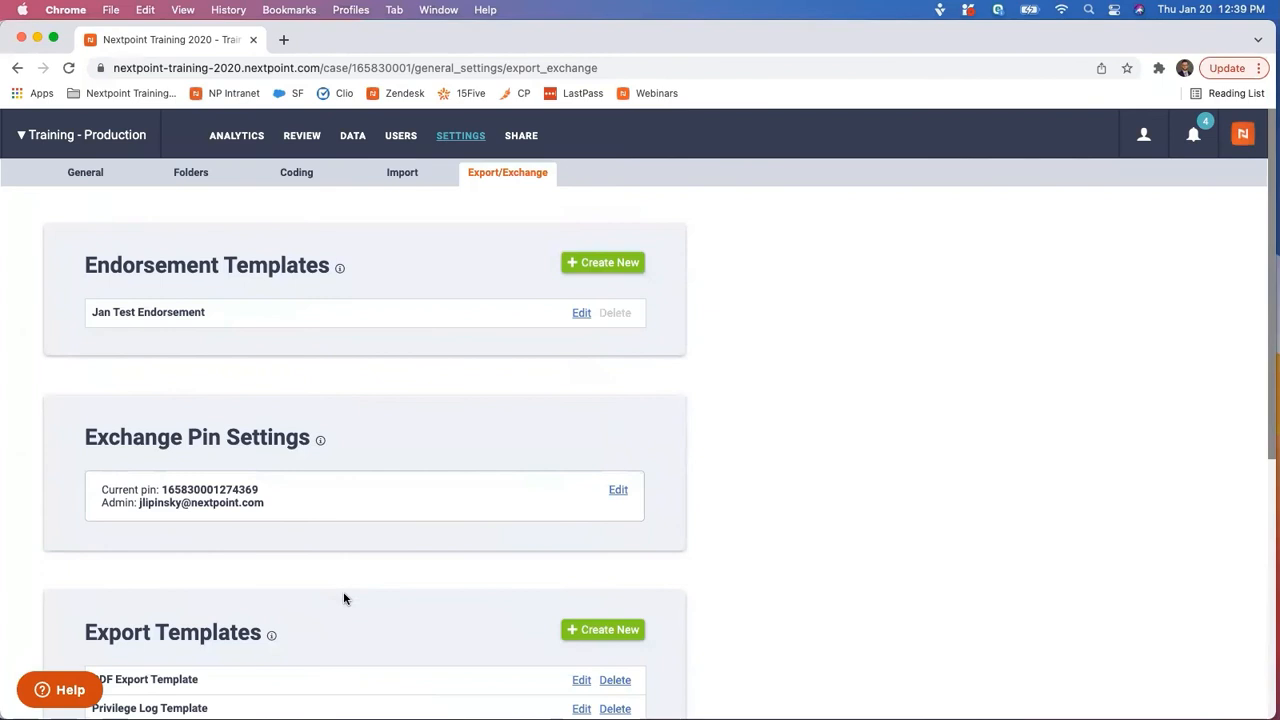
scroll(346, 543, down, 4)
scroll(346, 550, up, 4)
scroll(650, 237, down, 3)
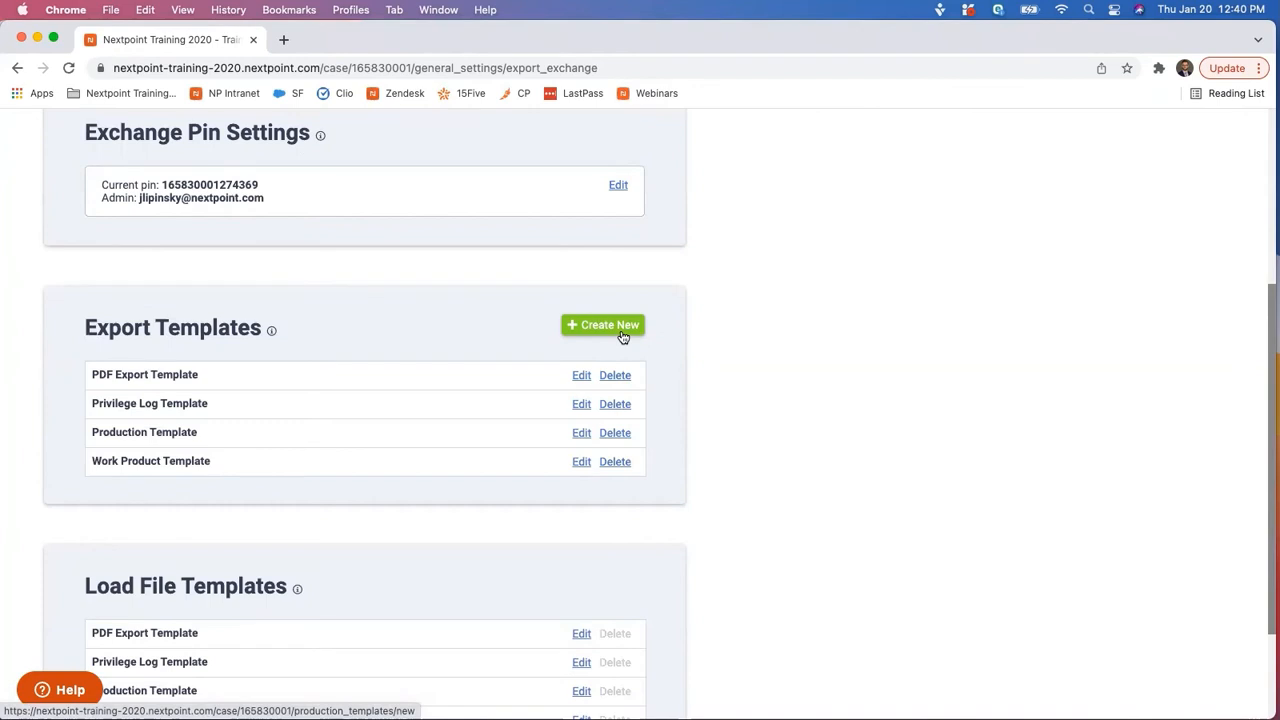
scroll(647, 306, up, 5)
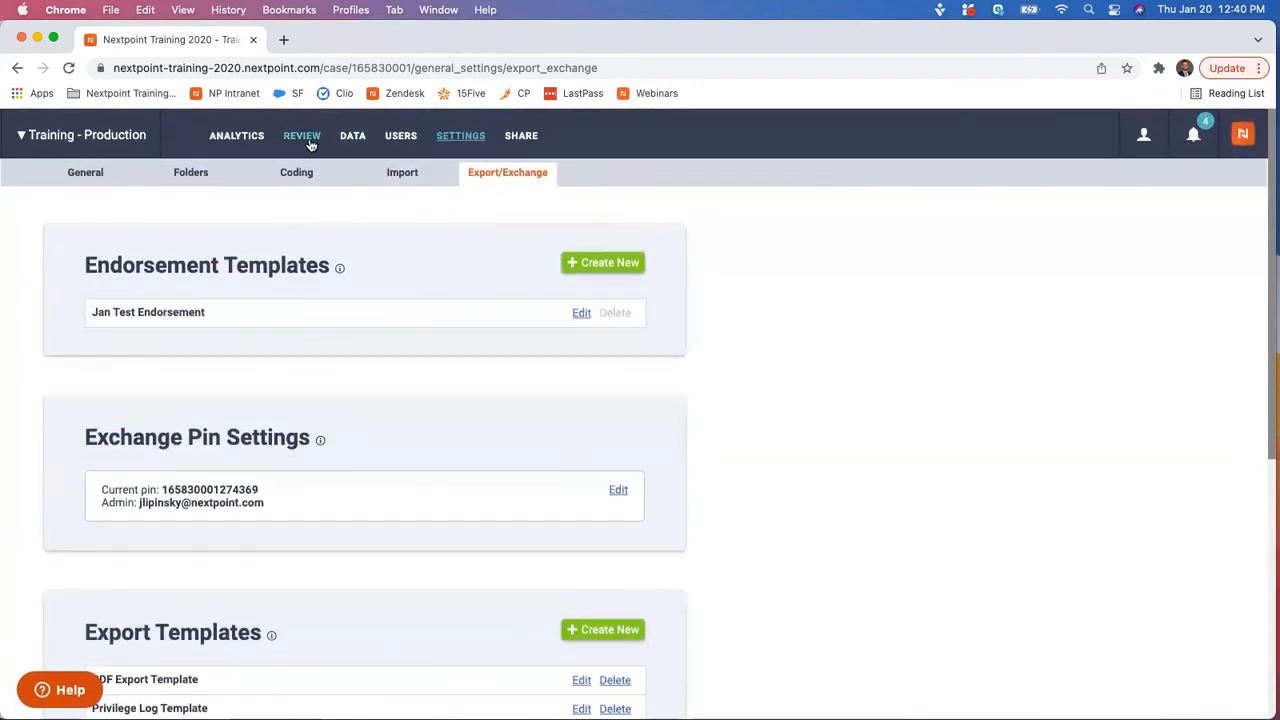
Step: Open the Prod 1.20.22 folder in Review and go to the end of its document list
click(301, 135)
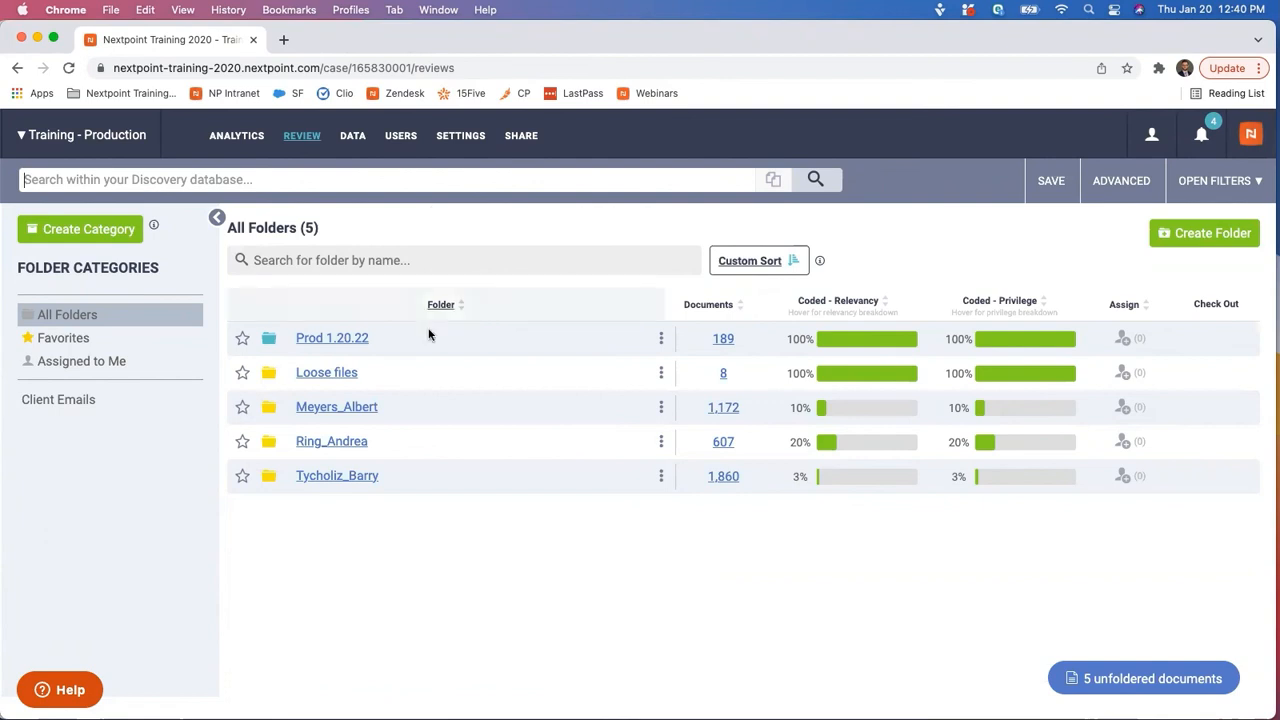
click(351, 340)
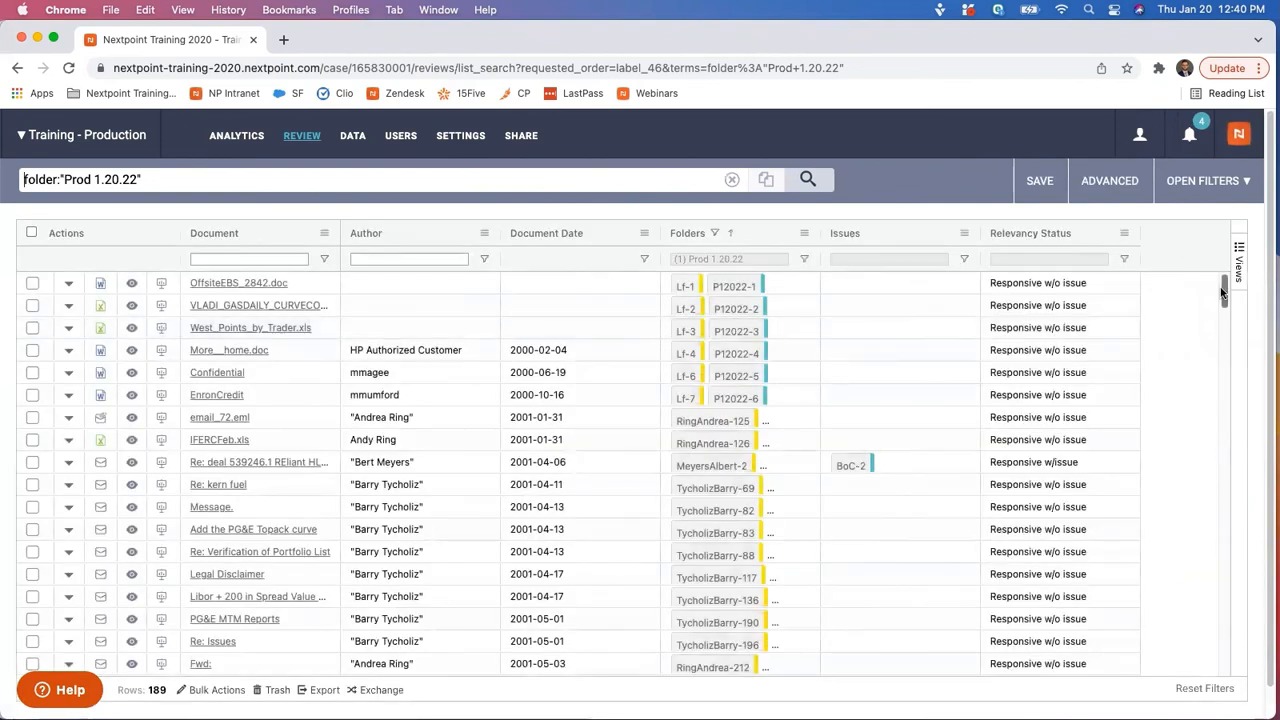
drag(1222, 290, 1187, 678)
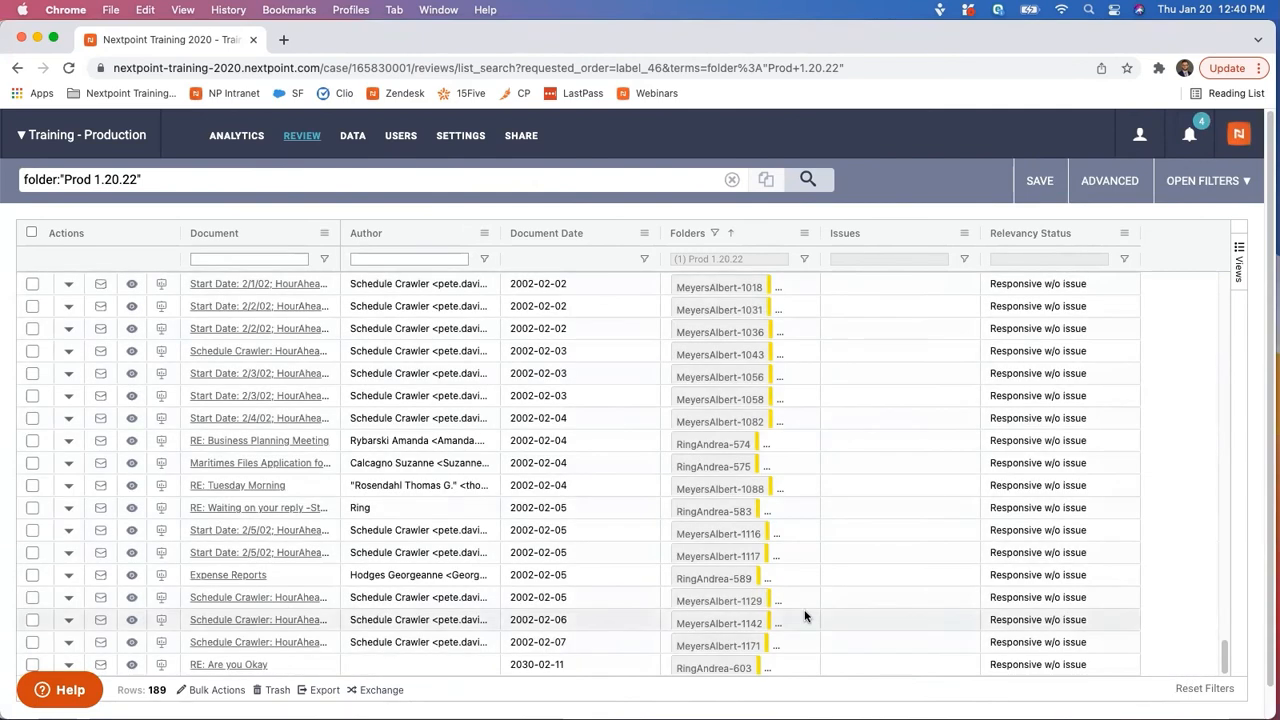
scroll(805, 615, down, 1)
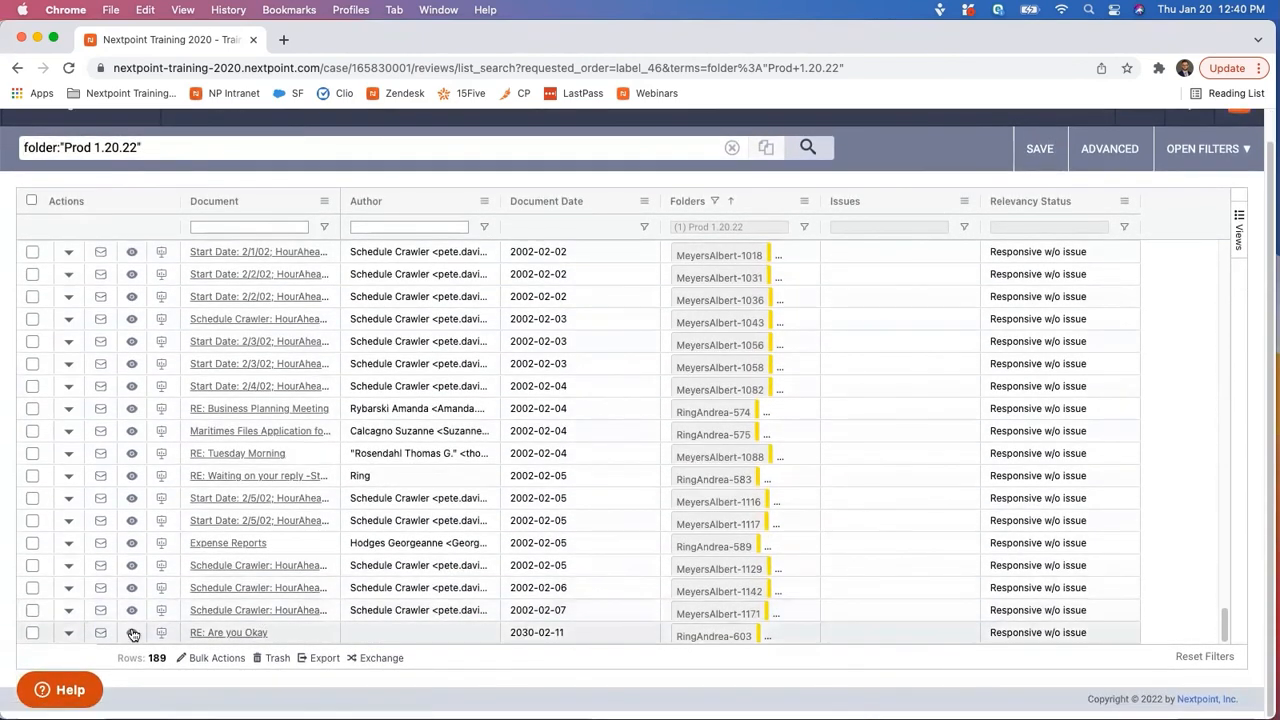
Step: Preview the folder's last document, RE: Are you Okay, and the three documents above it to check their page stamps, and close the preview
click(133, 634)
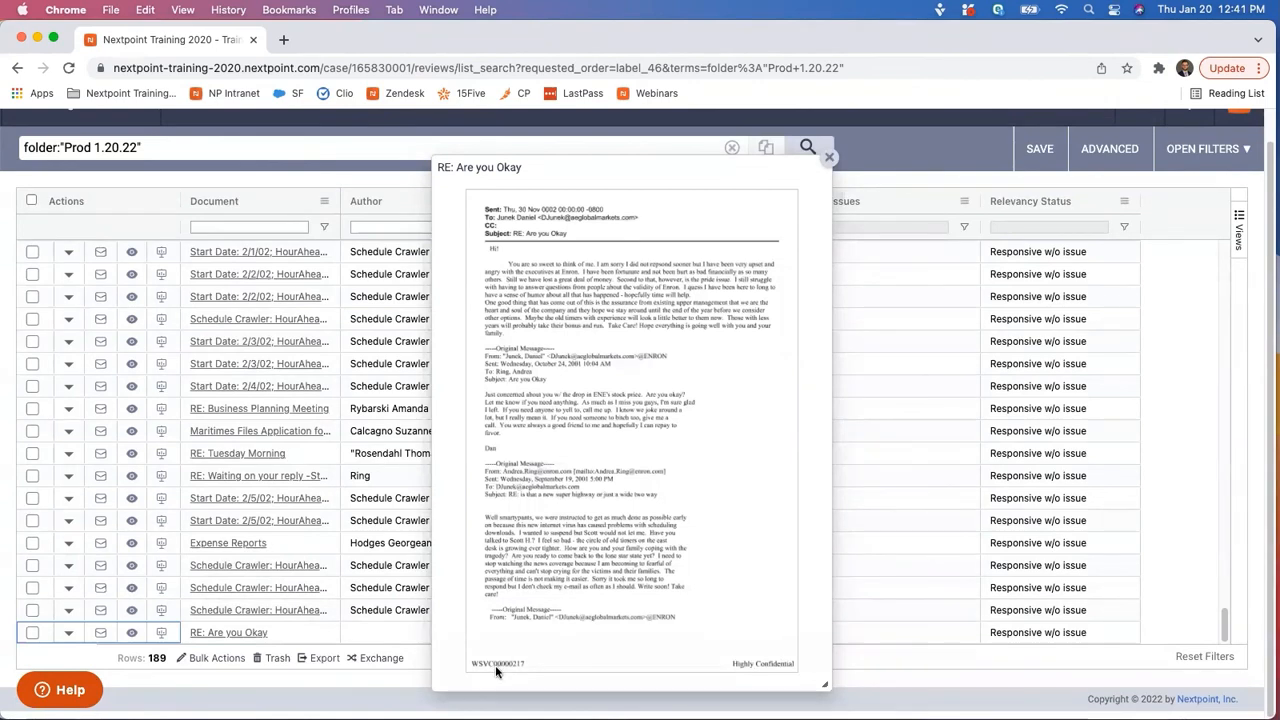
key(Up)
key(Up)
key(Up)
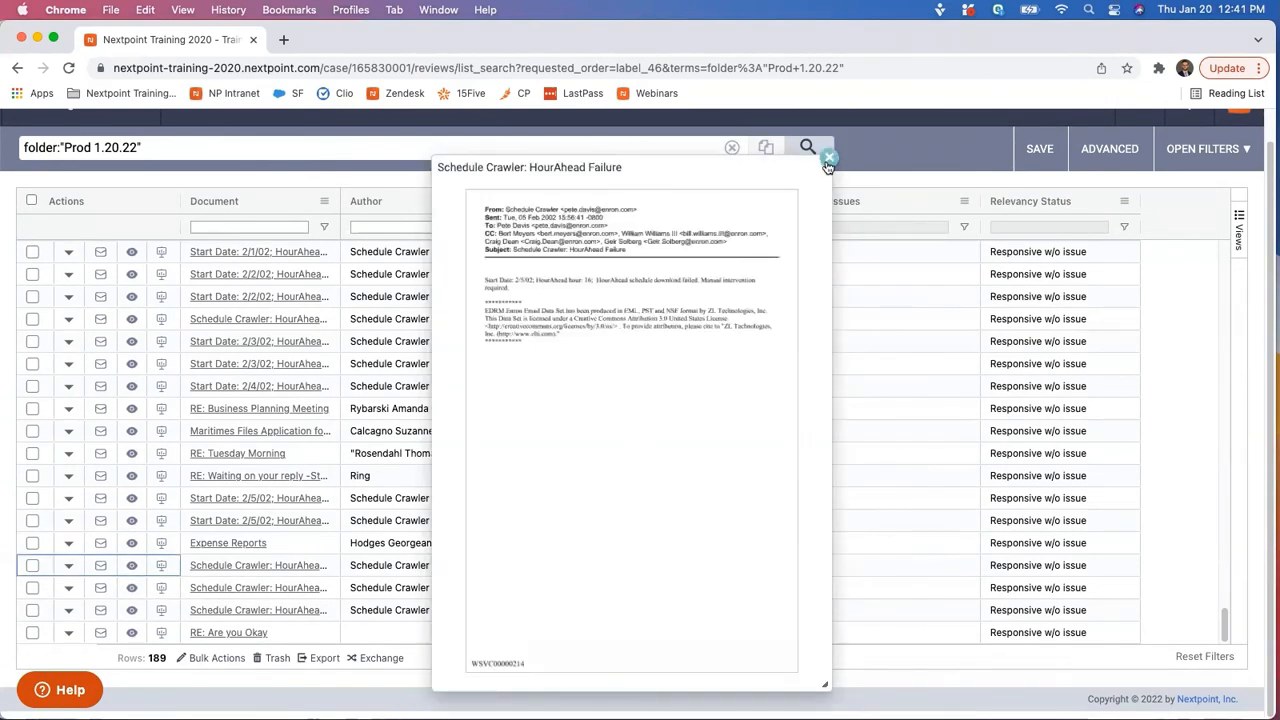
click(828, 160)
Step: Return to the folder overview and start an export of the Prod 1.20.22 folder, naming the export Prod 1.20.22
scroll(400, 154, up, 2)
click(303, 138)
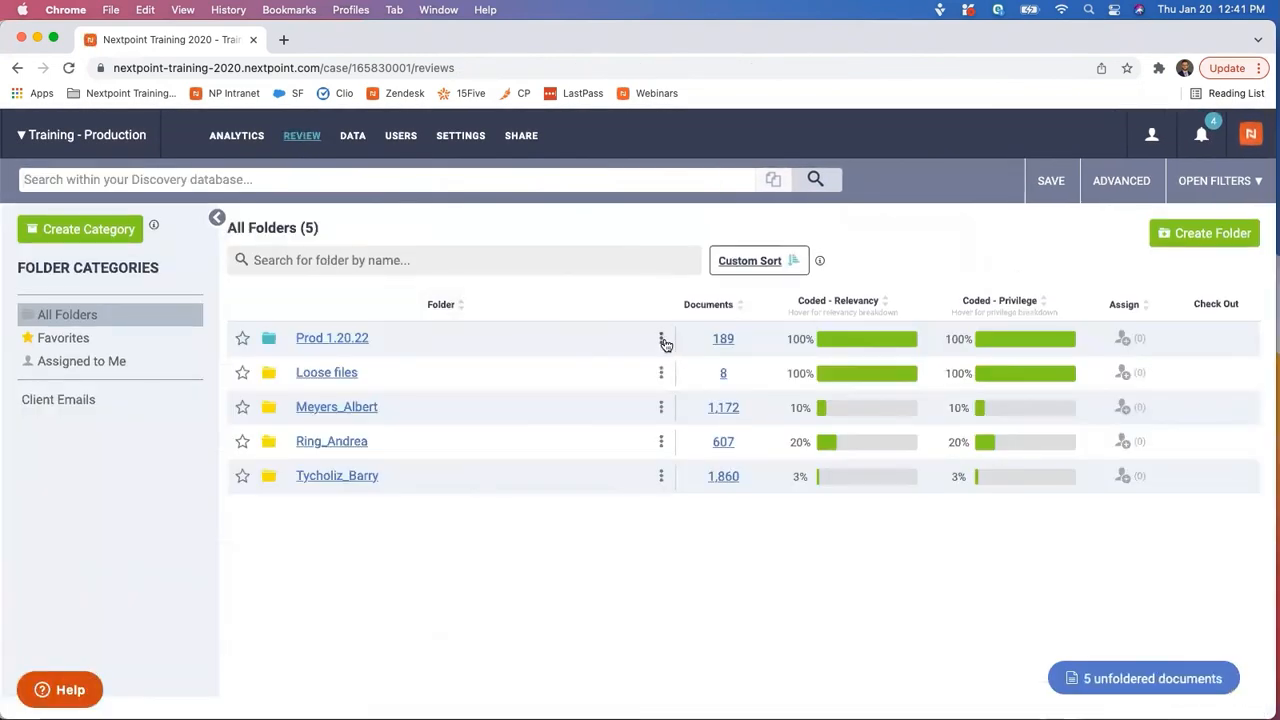
click(661, 342)
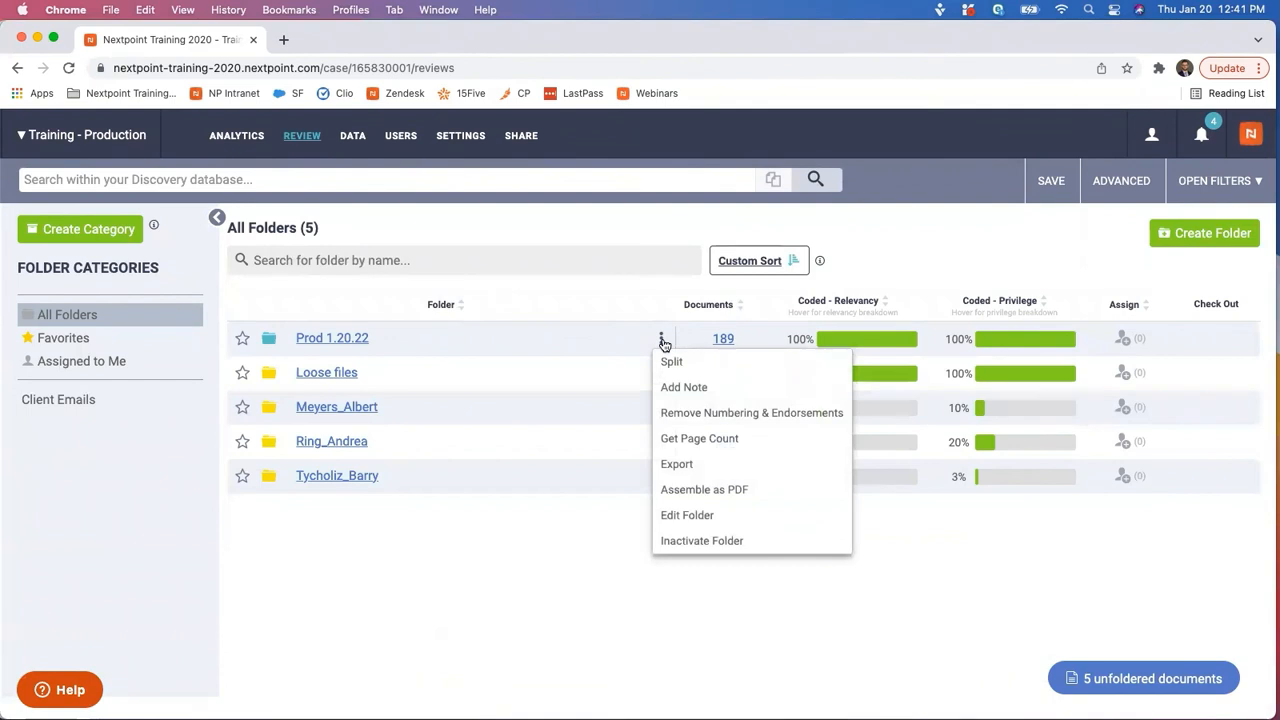
click(735, 466)
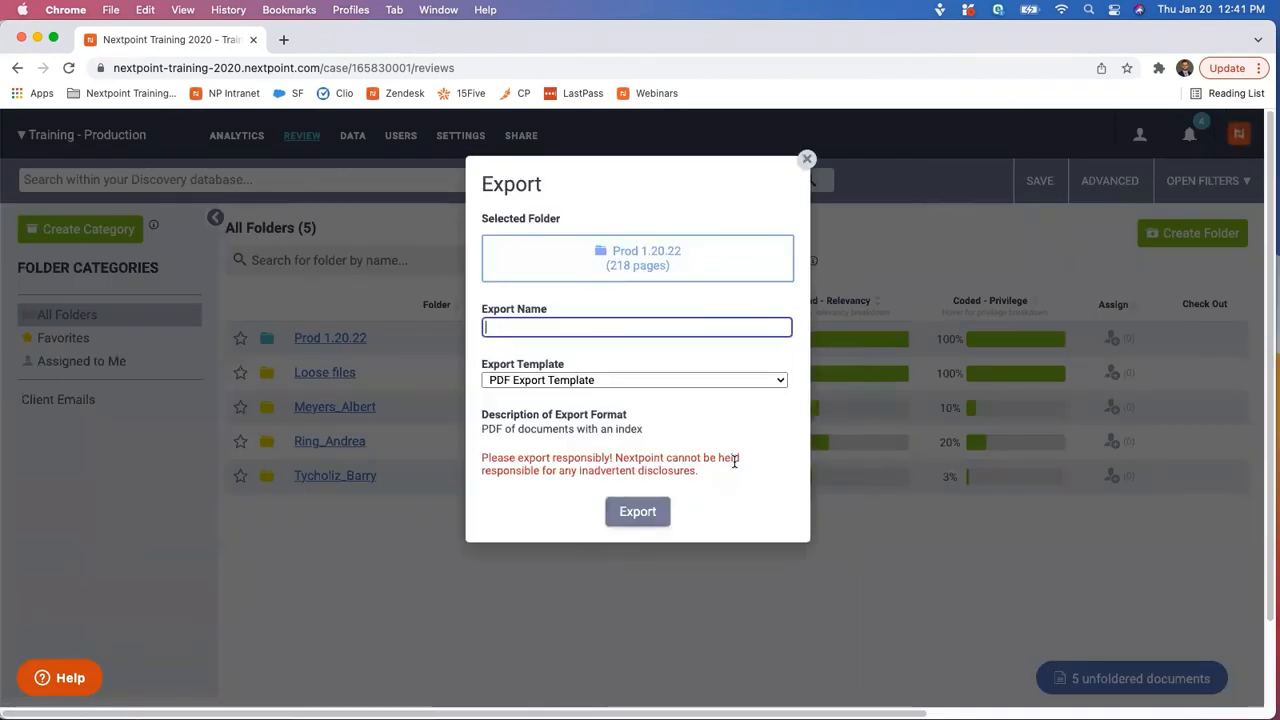
text(Pro)
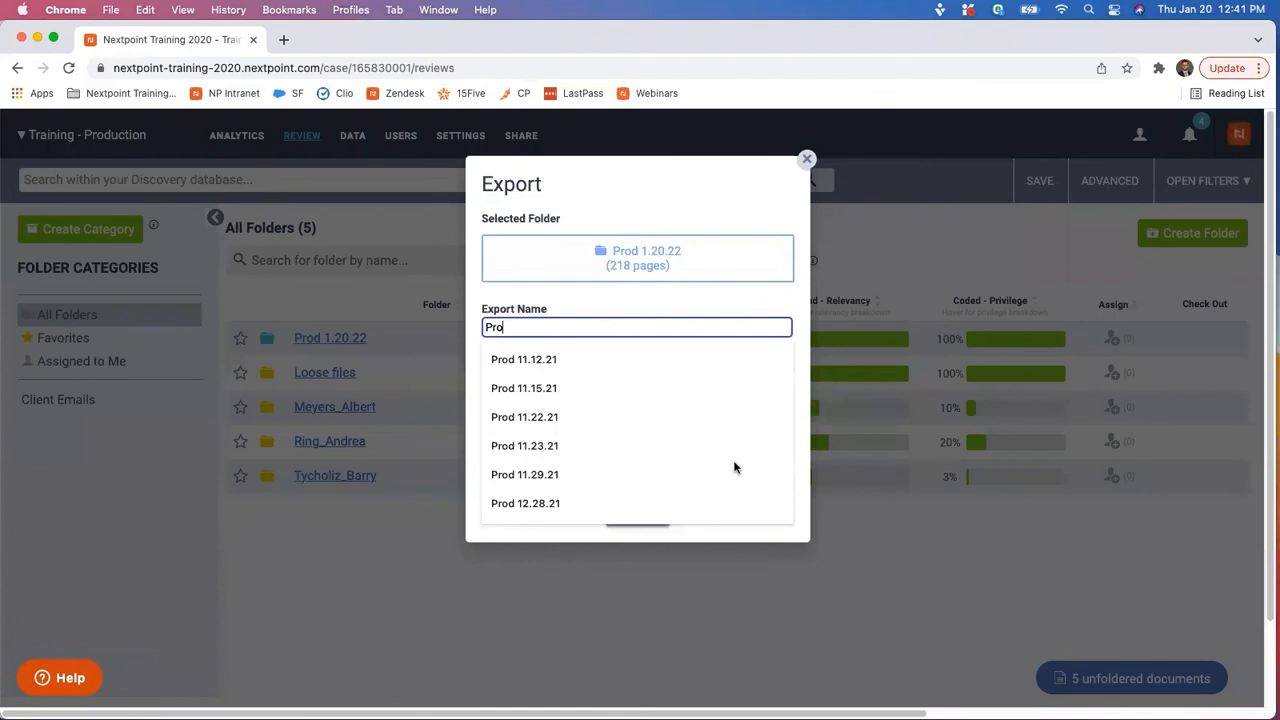
text(d 1.20.22)
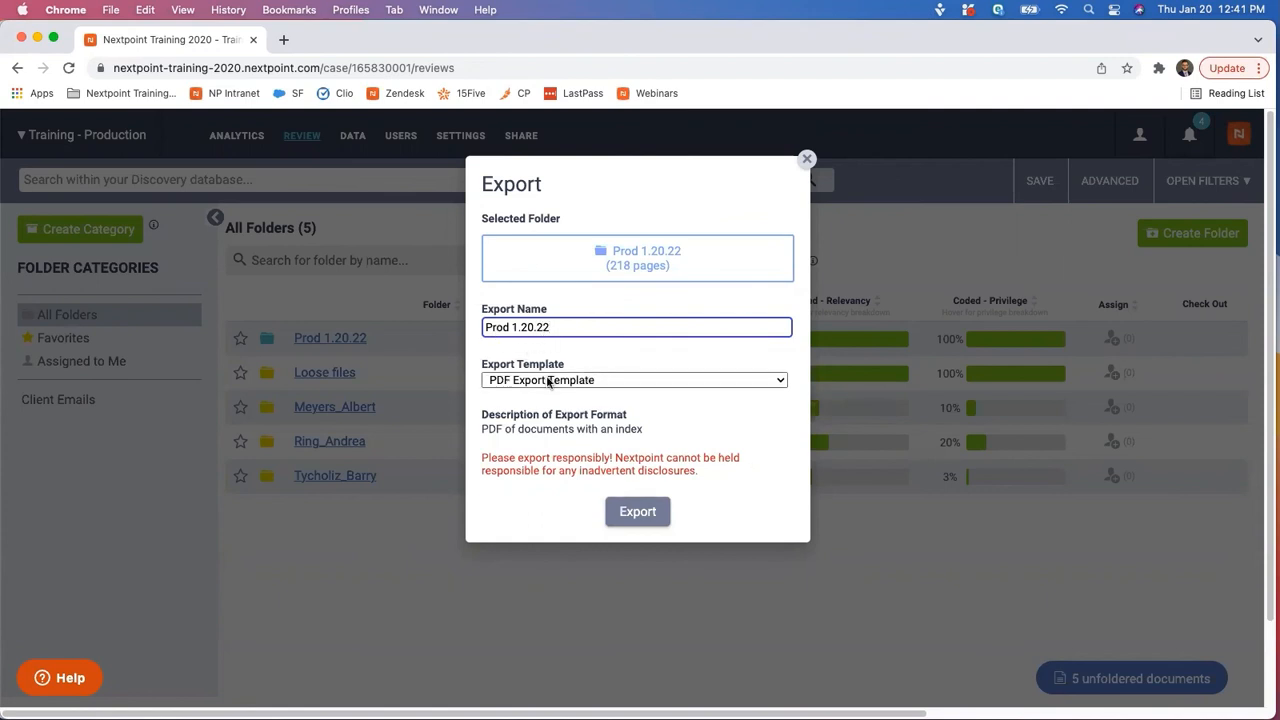
Step: Use the Production Template for the export, submit the request and dismiss its message
click(607, 380)
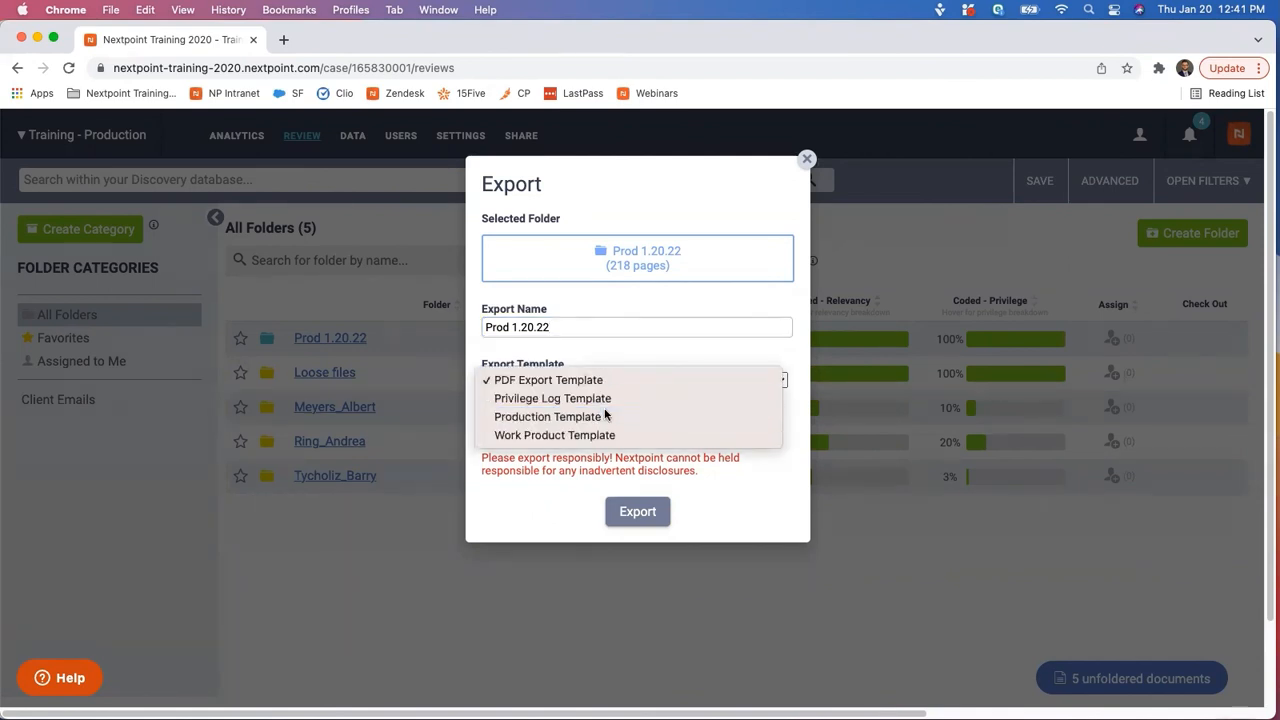
click(604, 416)
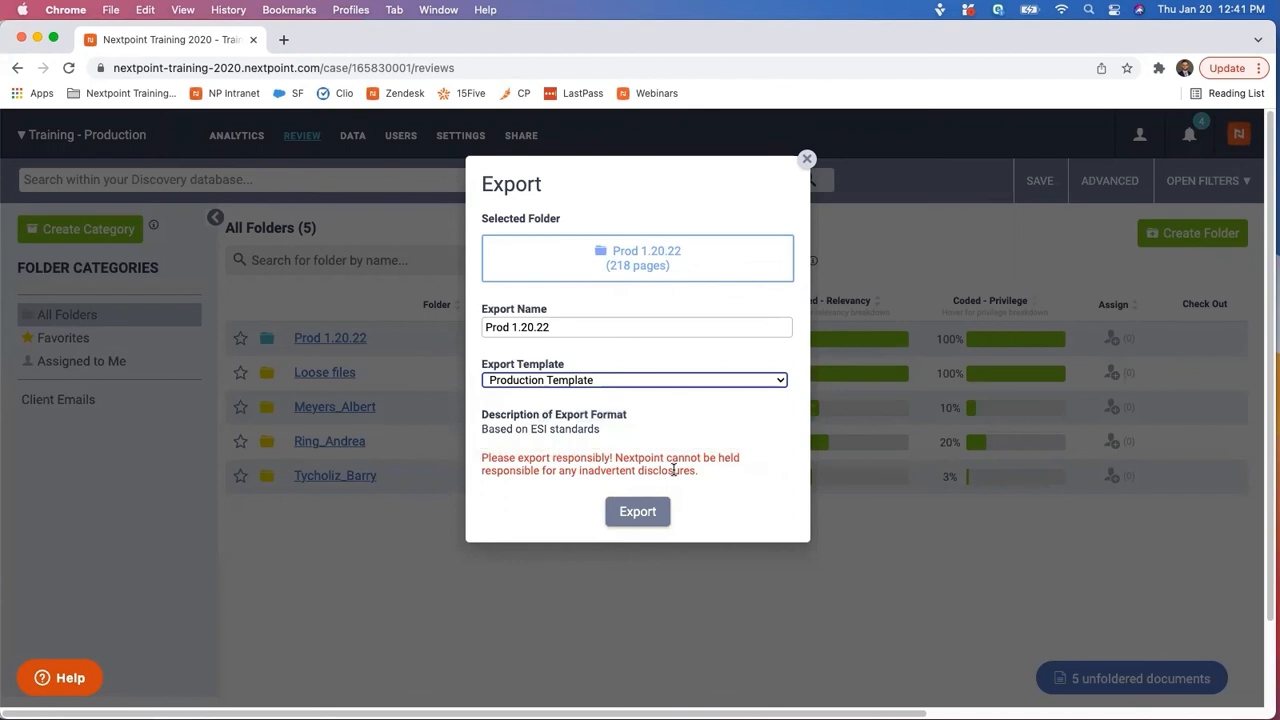
click(637, 512)
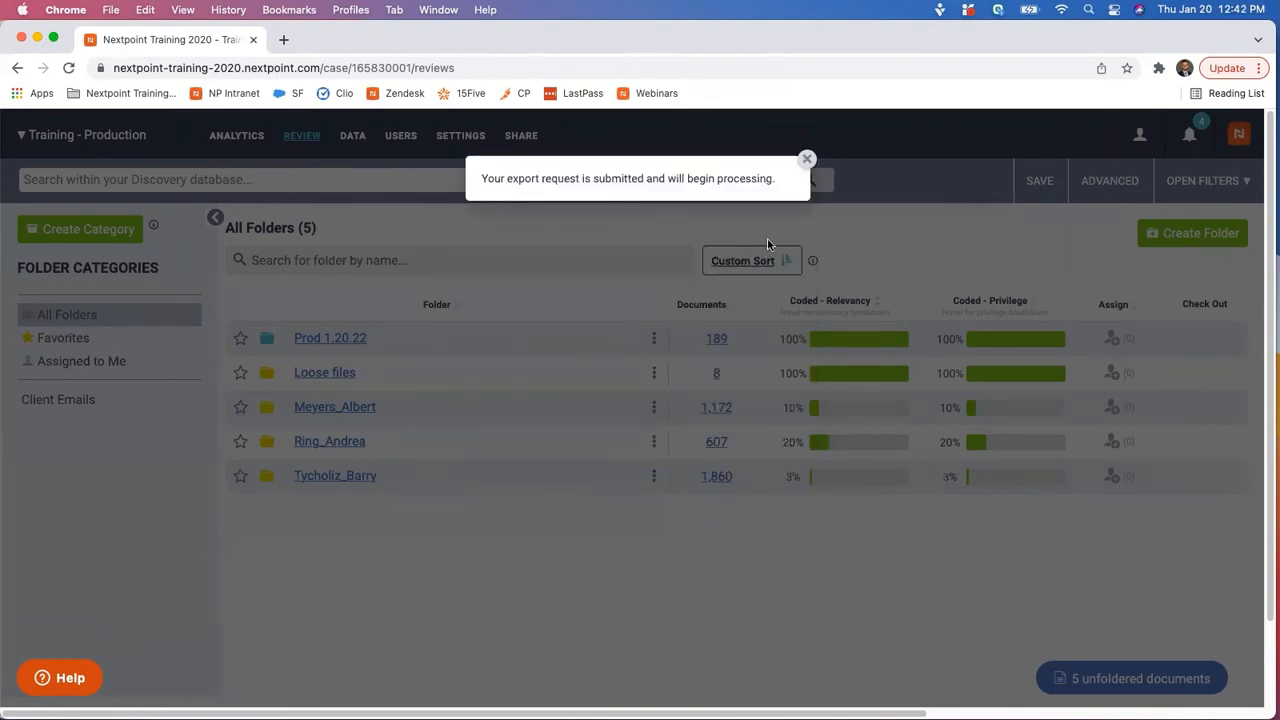
click(806, 159)
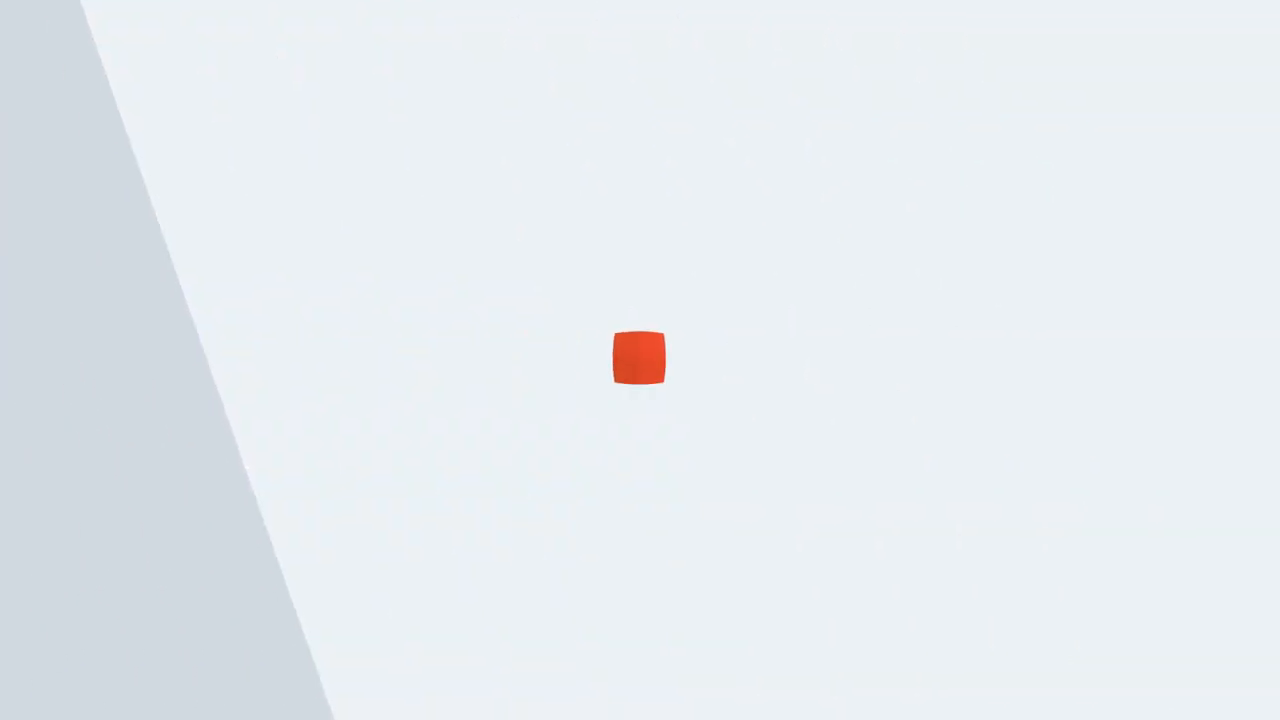